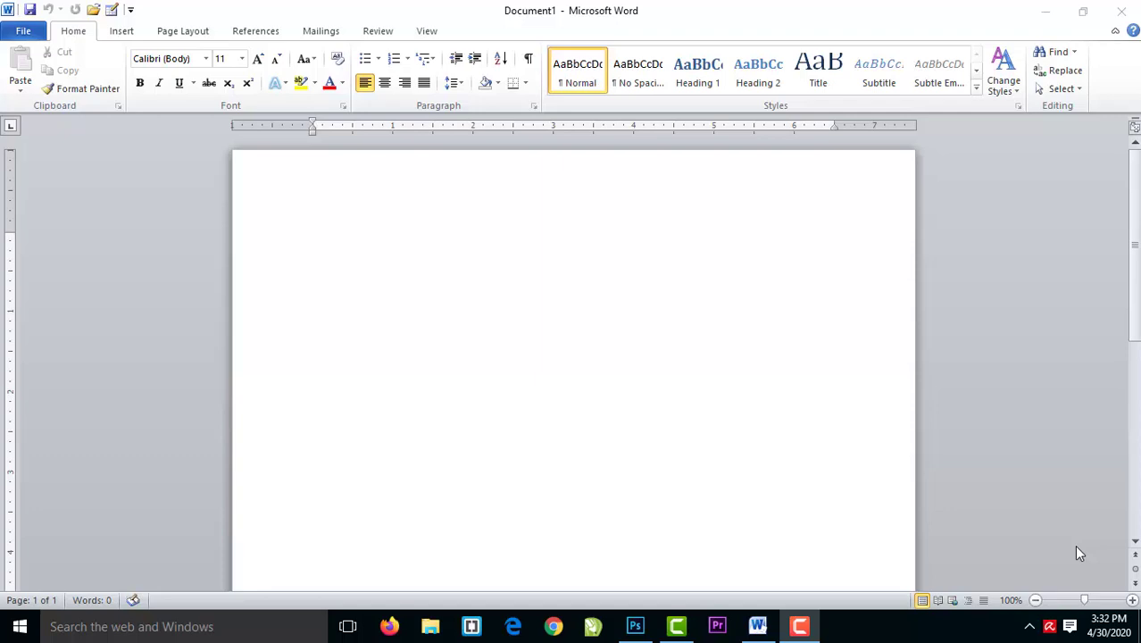
Step: Generate sample paragraphs on the blank document with =rand()
{"action": "left_click", "coordinate": [26, 32]}
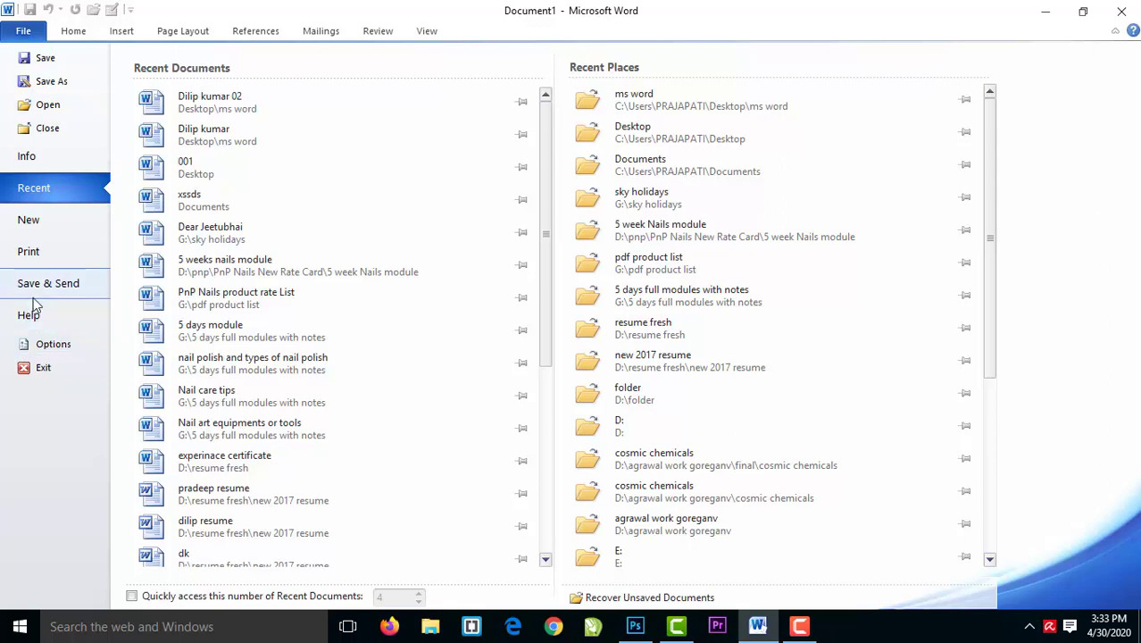
{"action": "left_click", "coordinate": [35, 34]}
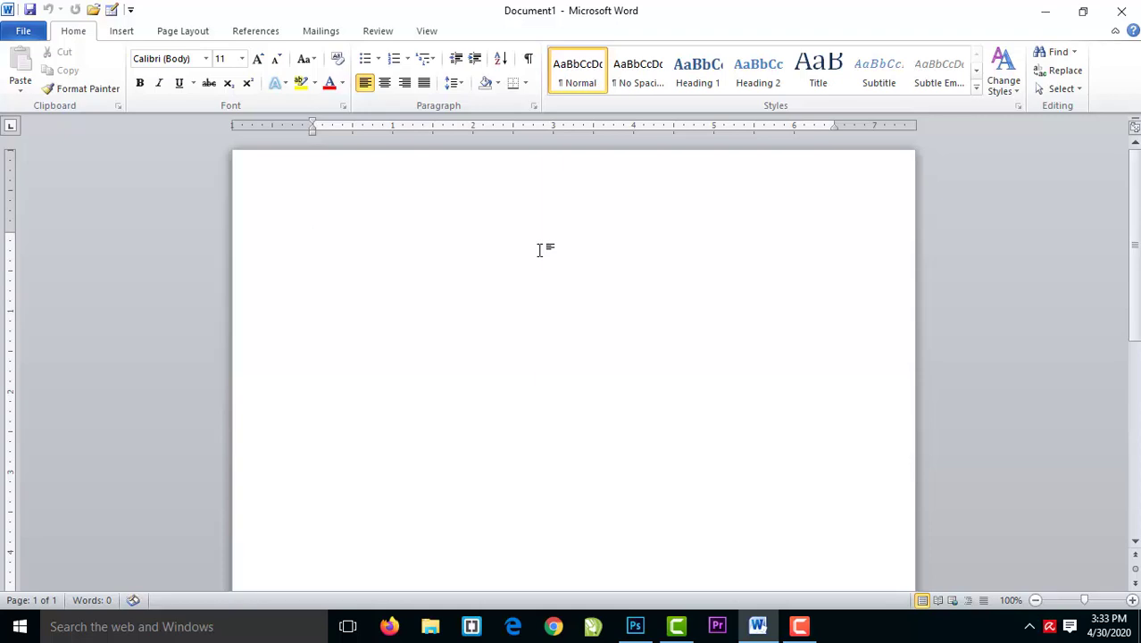
{"action": "type", "text": "+"}
{"action": "type", "text": "r"}
{"action": "type", "text": "and("}
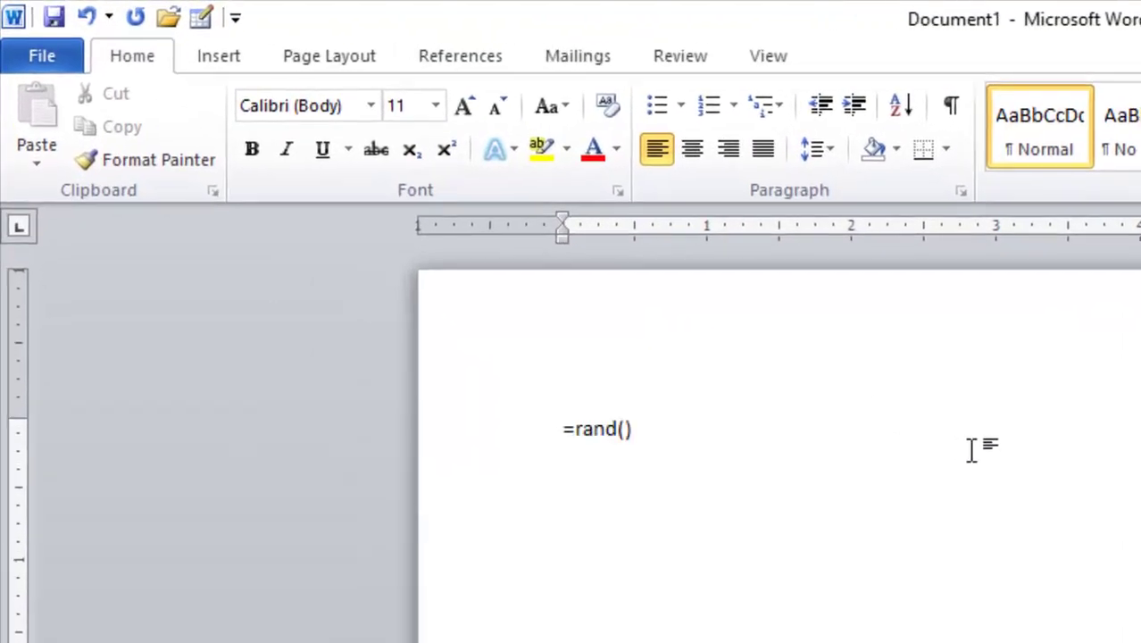
{"action": "key", "text": "Return"}
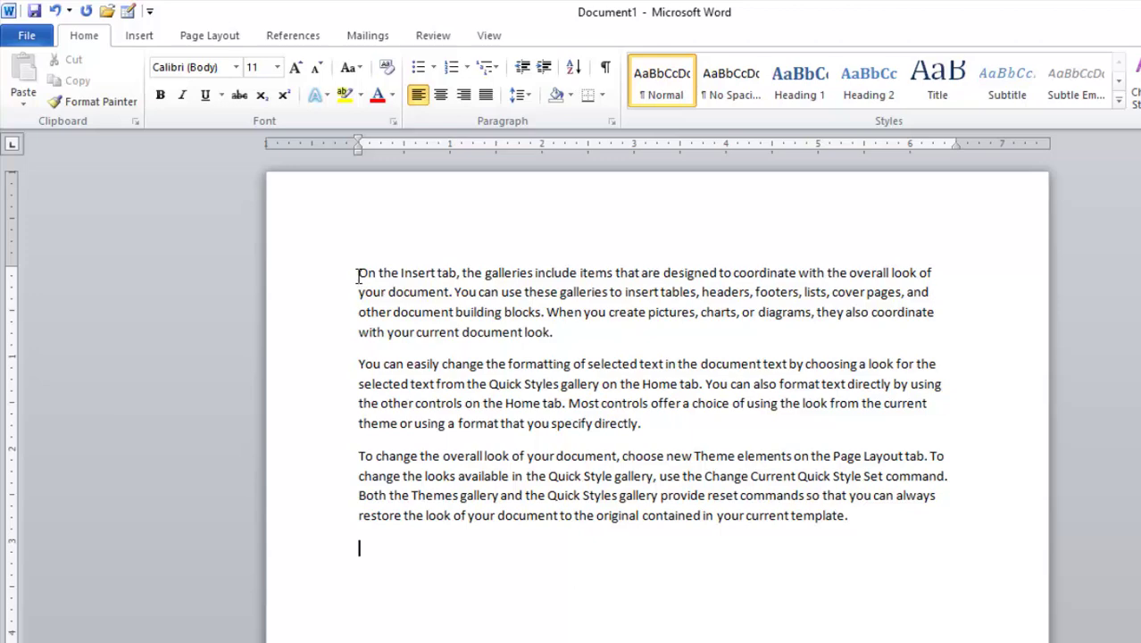
Step: Practise selecting the text: all three paragraphs twice, then just the first paragraph
{"action": "left_click_drag", "start_coordinate": [359, 273], "coordinate": [952, 583]}
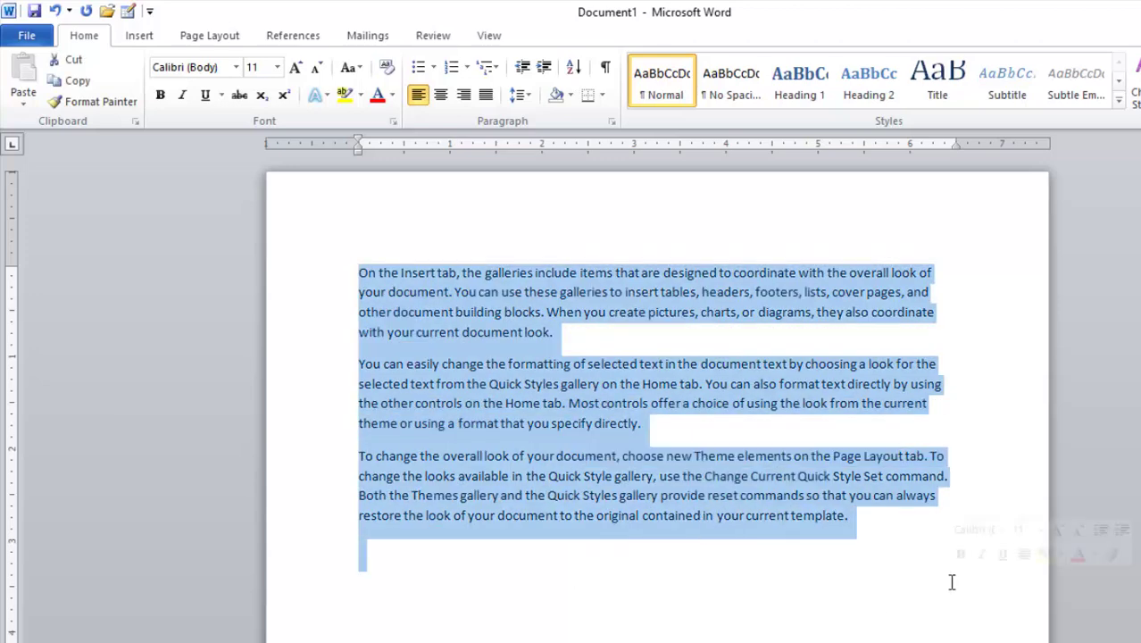
{"action": "left_click", "coordinate": [526, 386]}
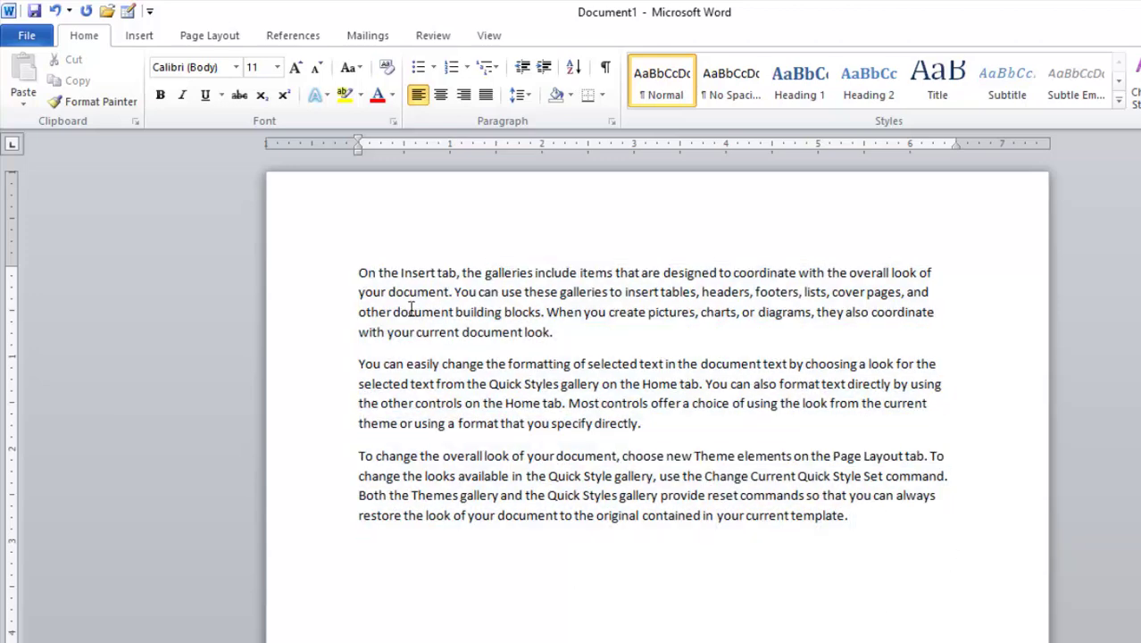
{"action": "left_click_drag", "start_coordinate": [360, 272], "coordinate": [896, 543]}
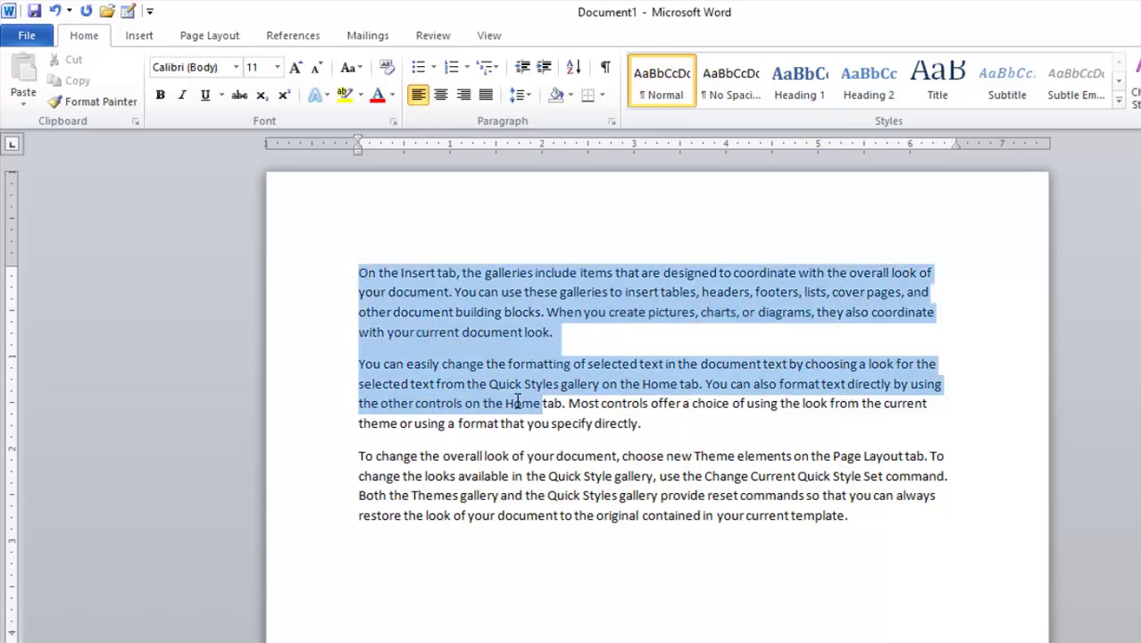
{"action": "left_click", "coordinate": [738, 490]}
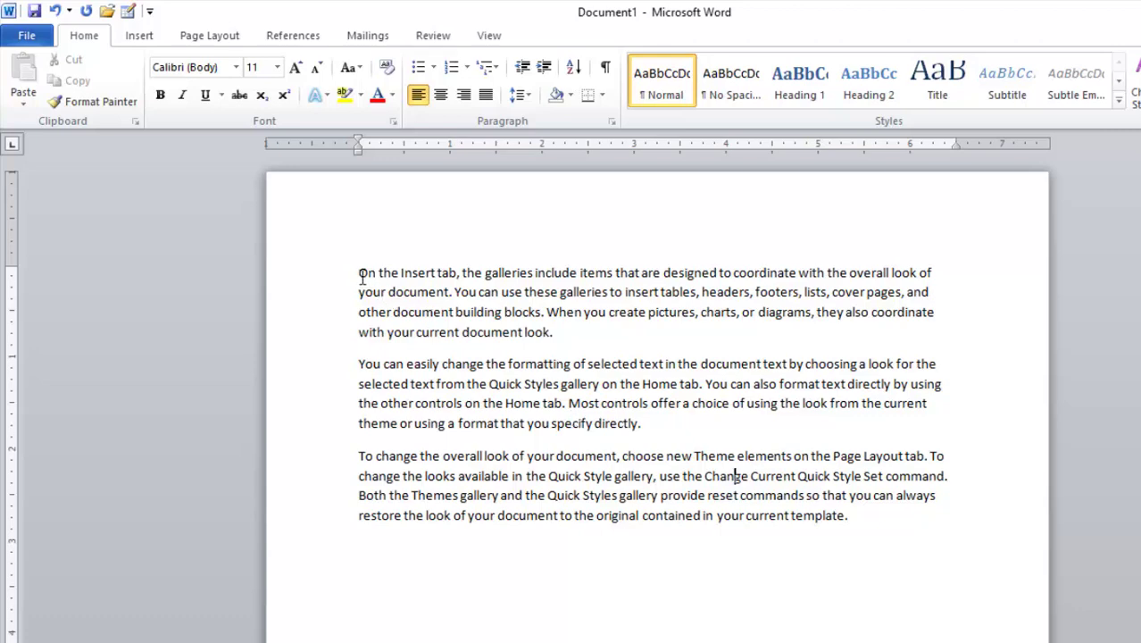
{"action": "left_click_drag", "start_coordinate": [359, 271], "coordinate": [562, 330]}
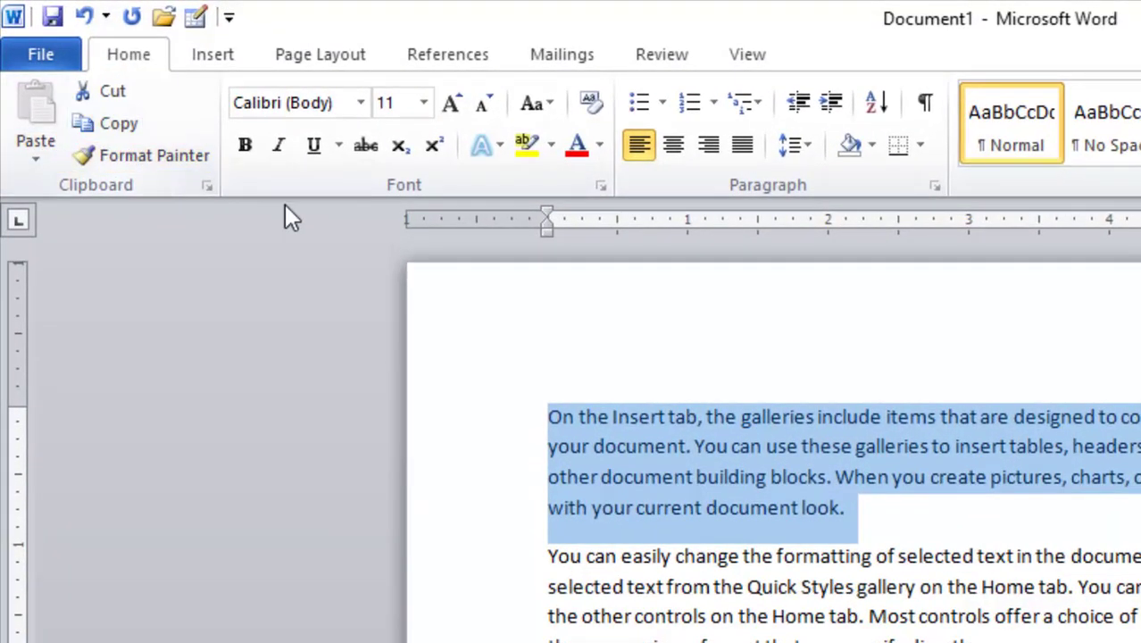
Step: Select the opening 'On the Insert tab' paragraph and cut it from the document
{"action": "left_click", "coordinate": [501, 345]}
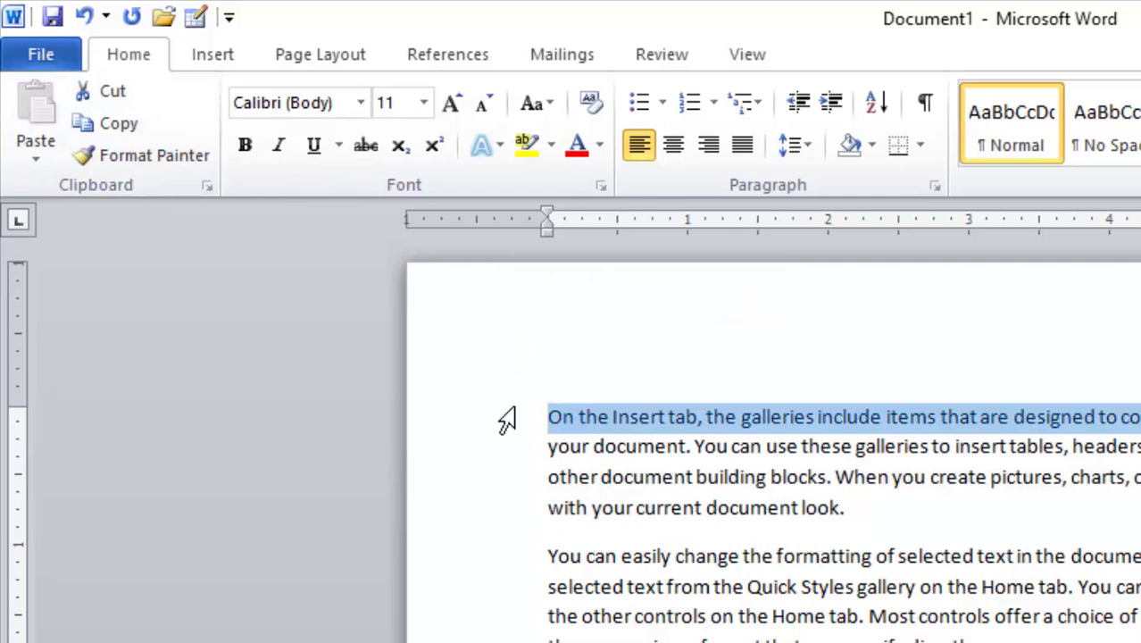
{"action": "left_click", "coordinate": [563, 420]}
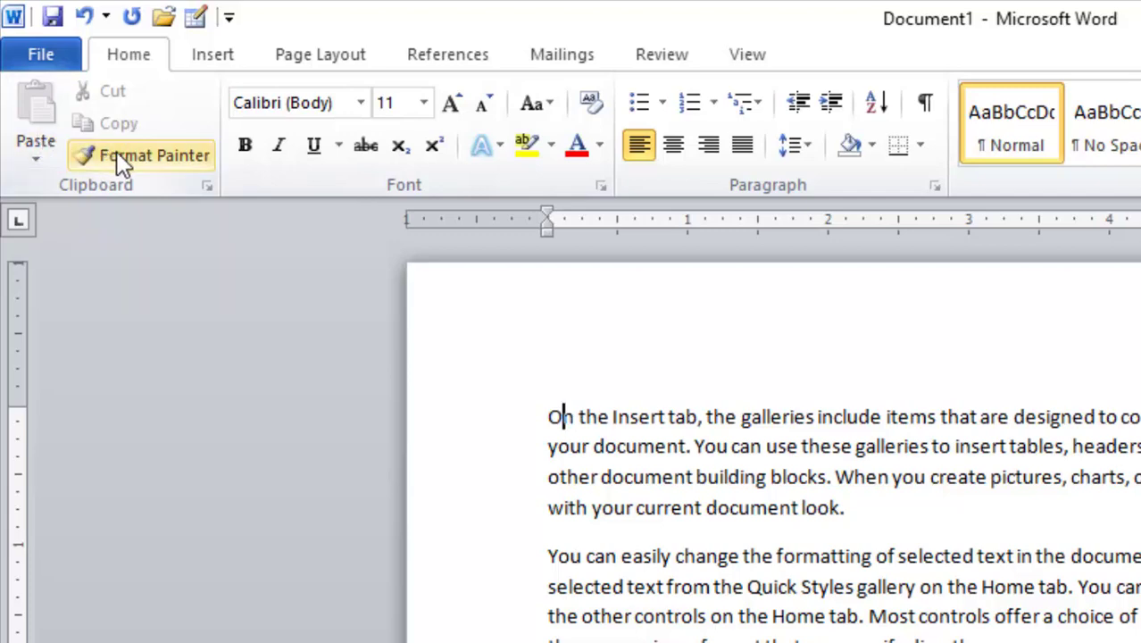
{"action": "left_click_drag", "start_coordinate": [546, 416], "coordinate": [857, 507]}
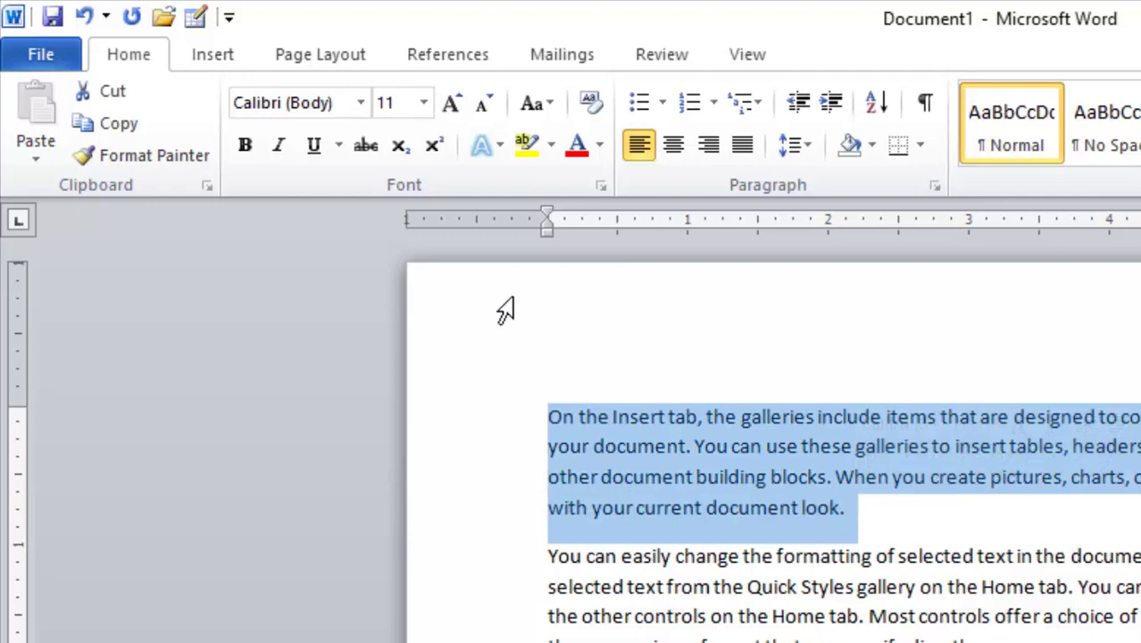
{"action": "left_click", "coordinate": [98, 92]}
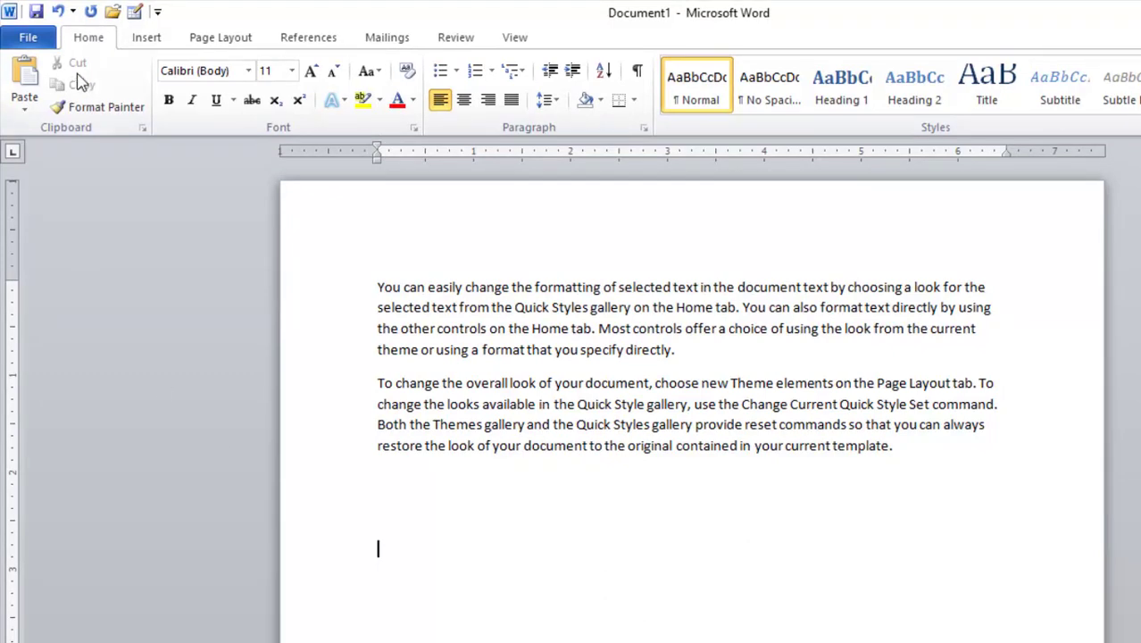
Step: Paste two copies of the cut paragraph using Keep Source Formatting
{"action": "left_click", "coordinate": [30, 105]}
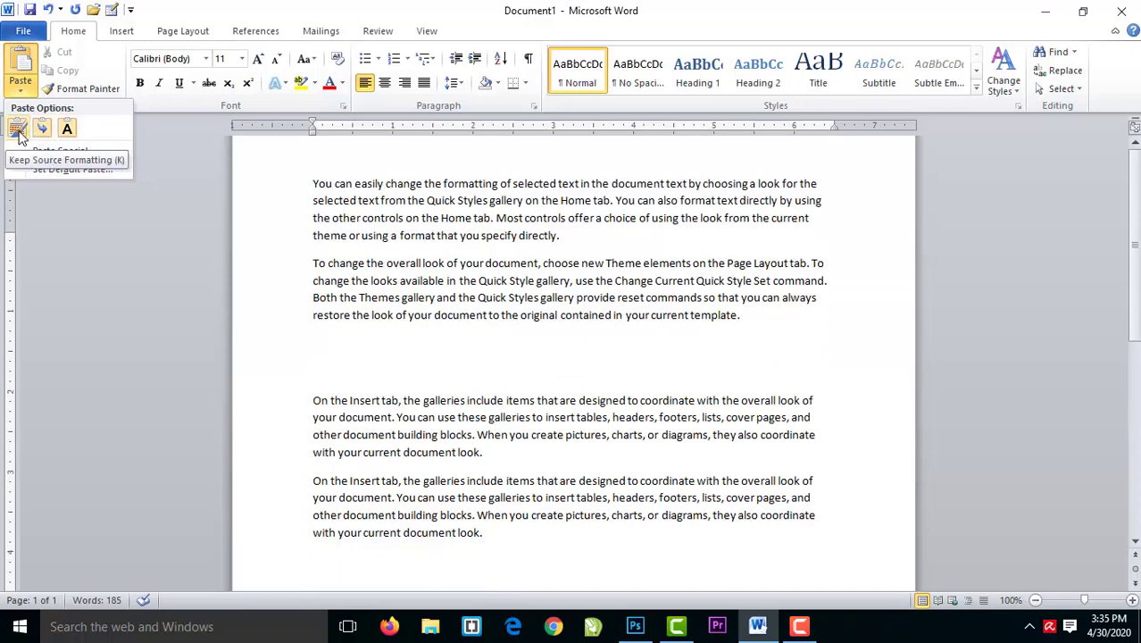
{"action": "left_click", "coordinate": [21, 66]}
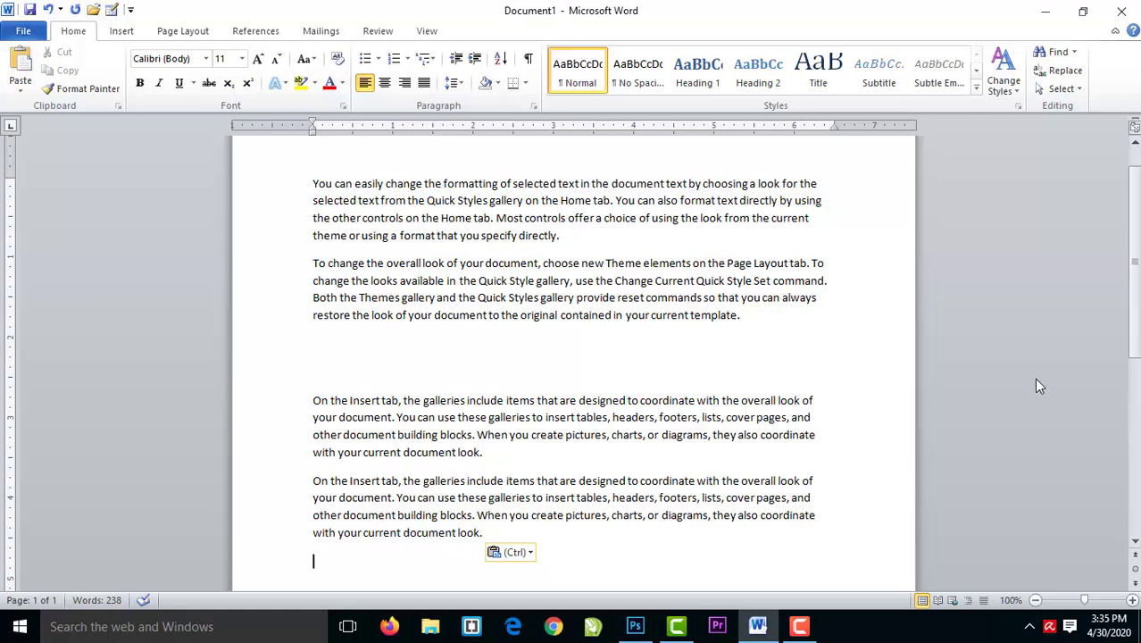
{"action": "left_click", "coordinate": [20, 66]}
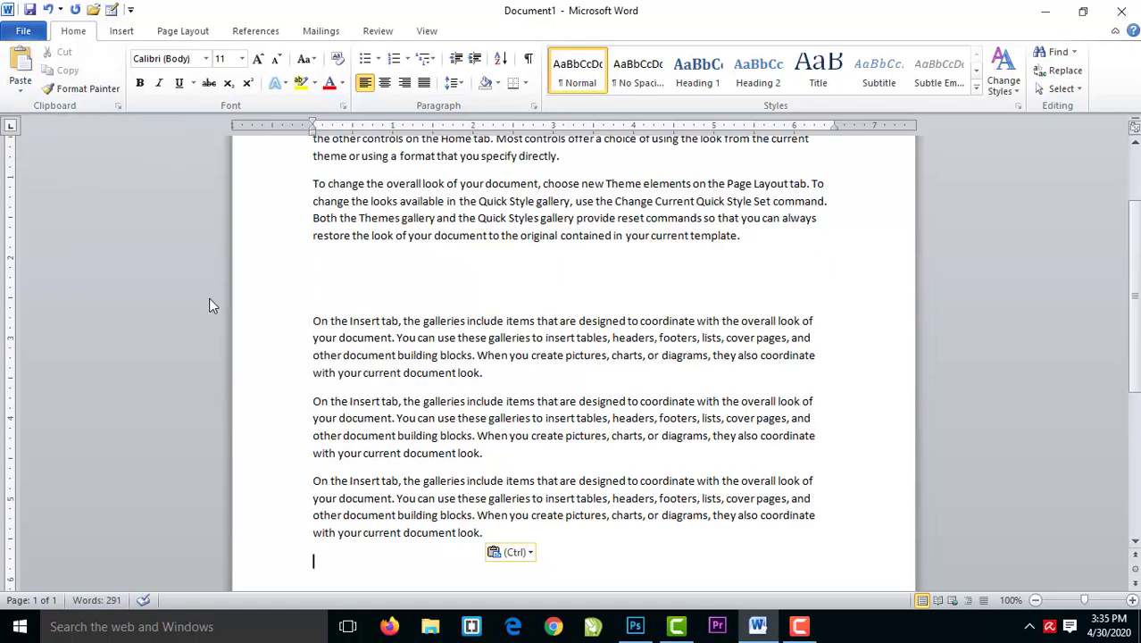
Step: Paste three more copies of the paragraph, preceded by the labels 1, 2- and 3-
{"action": "type", "text": "1"}
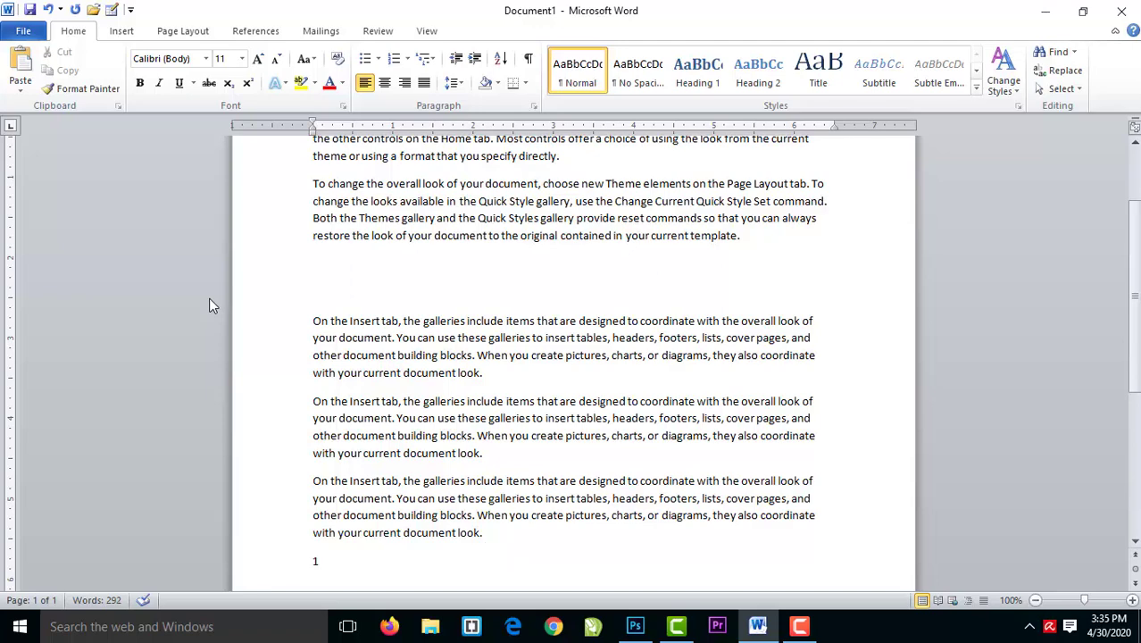
{"action": "left_click", "coordinate": [20, 66]}
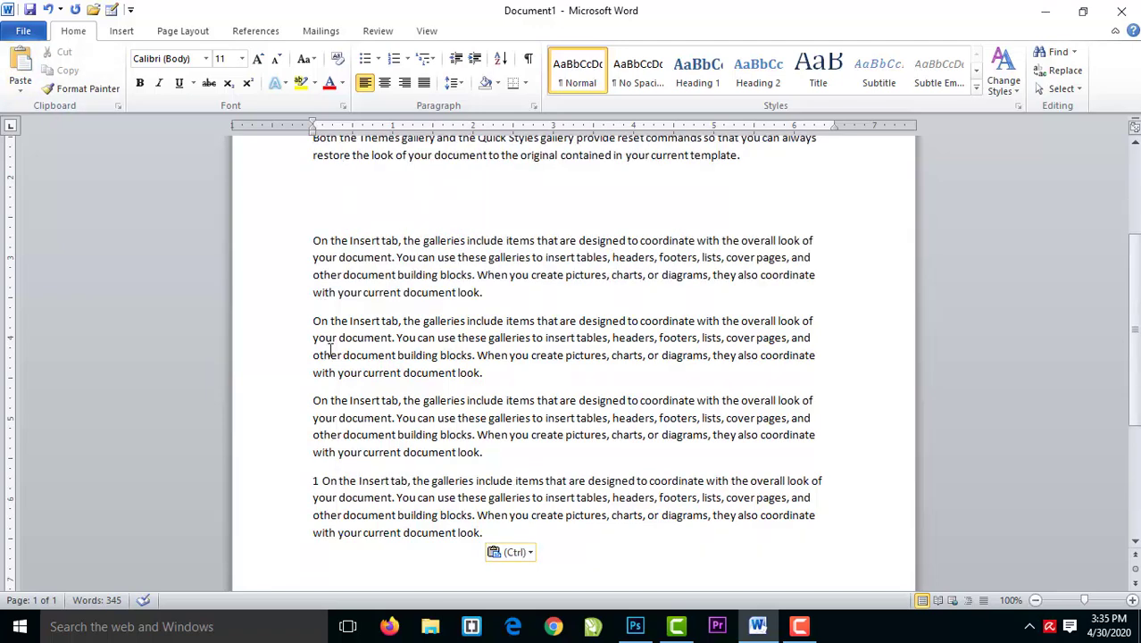
{"action": "type", "text": "2"}
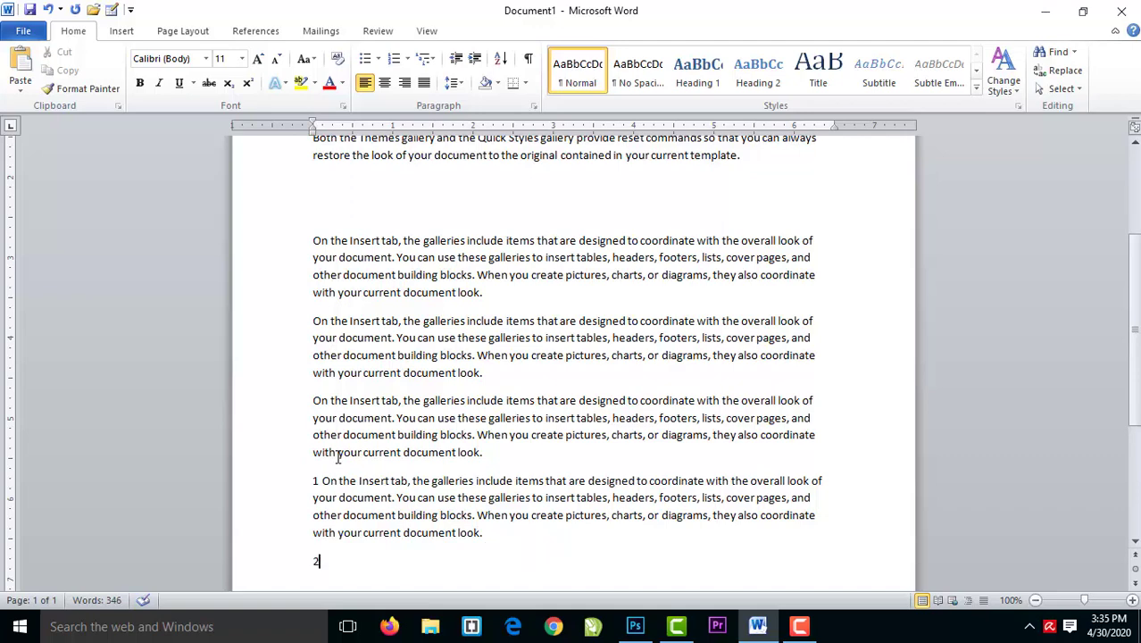
{"action": "type", "text": "-"}
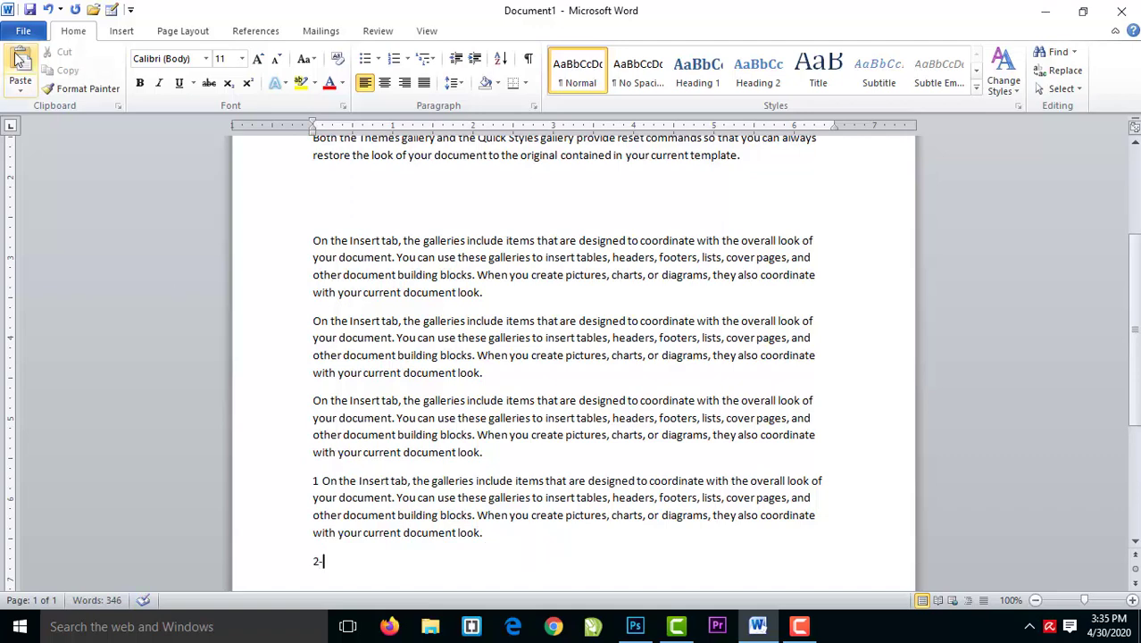
{"action": "left_click", "coordinate": [19, 59]}
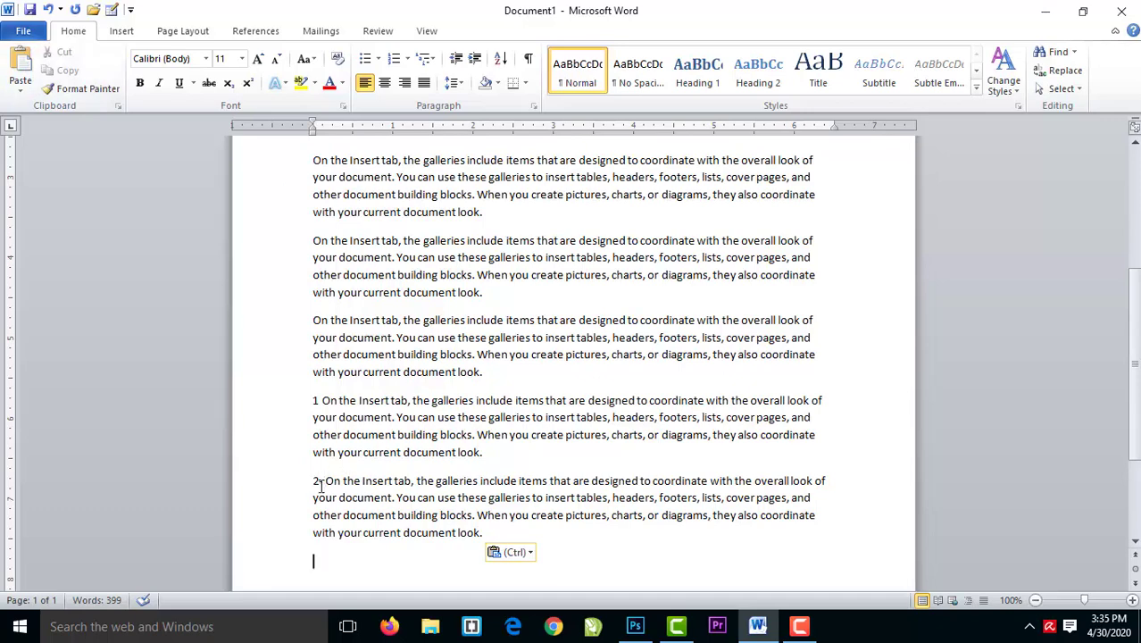
{"action": "type", "text": "3-"}
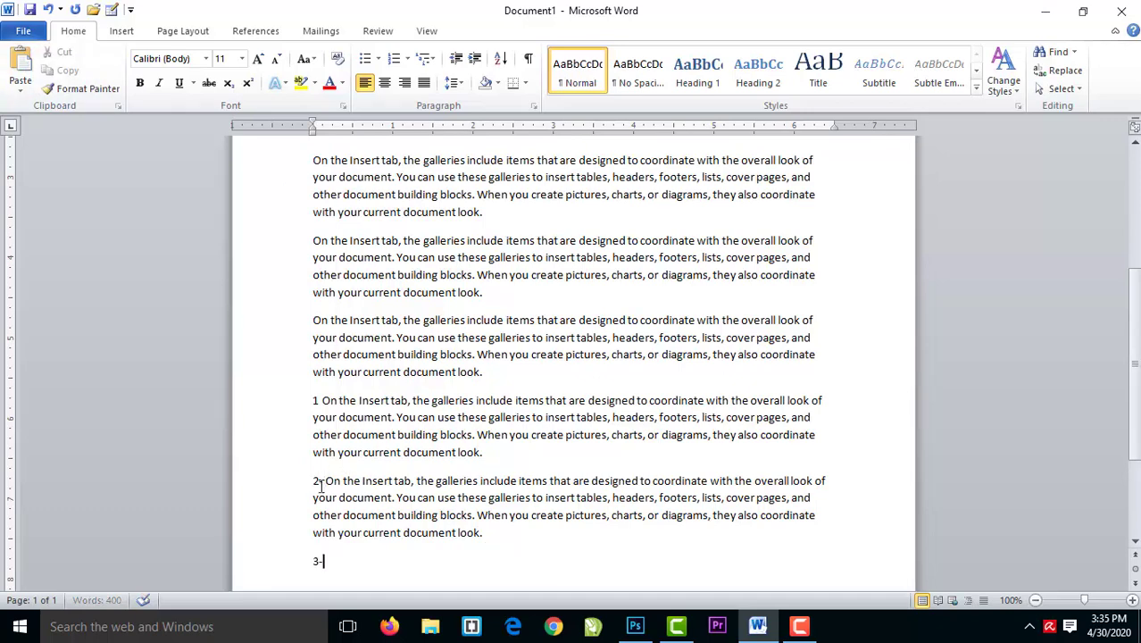
{"action": "left_click", "coordinate": [25, 71]}
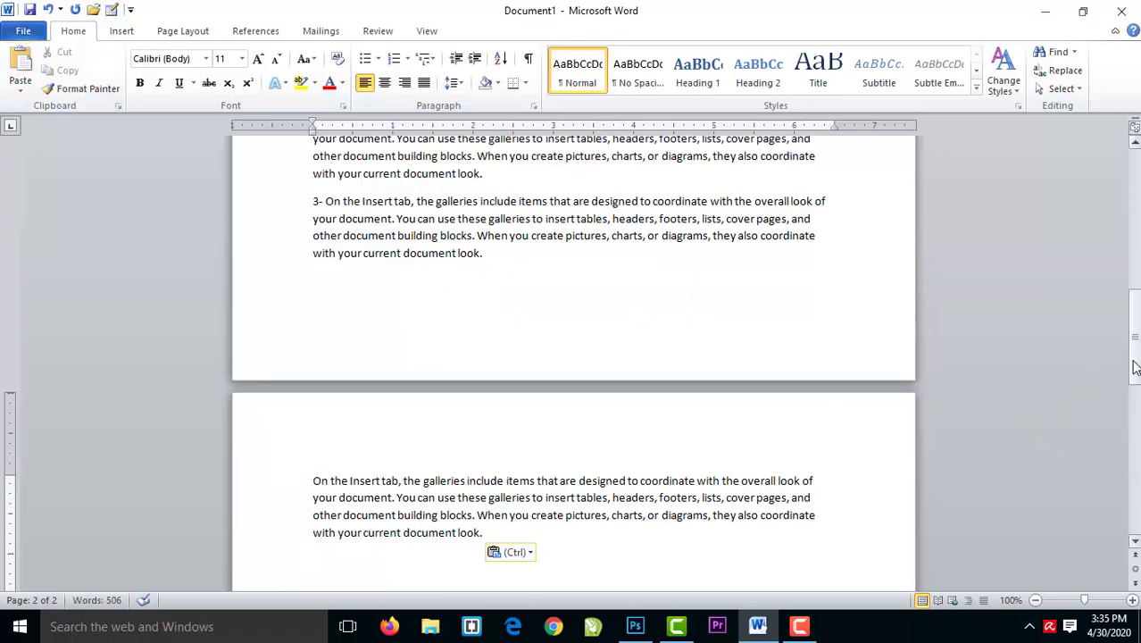
Step: Copy the current first paragraph to the clipboard
{"action": "left_click_drag", "start_coordinate": [1135, 357], "coordinate": [1135, 214]}
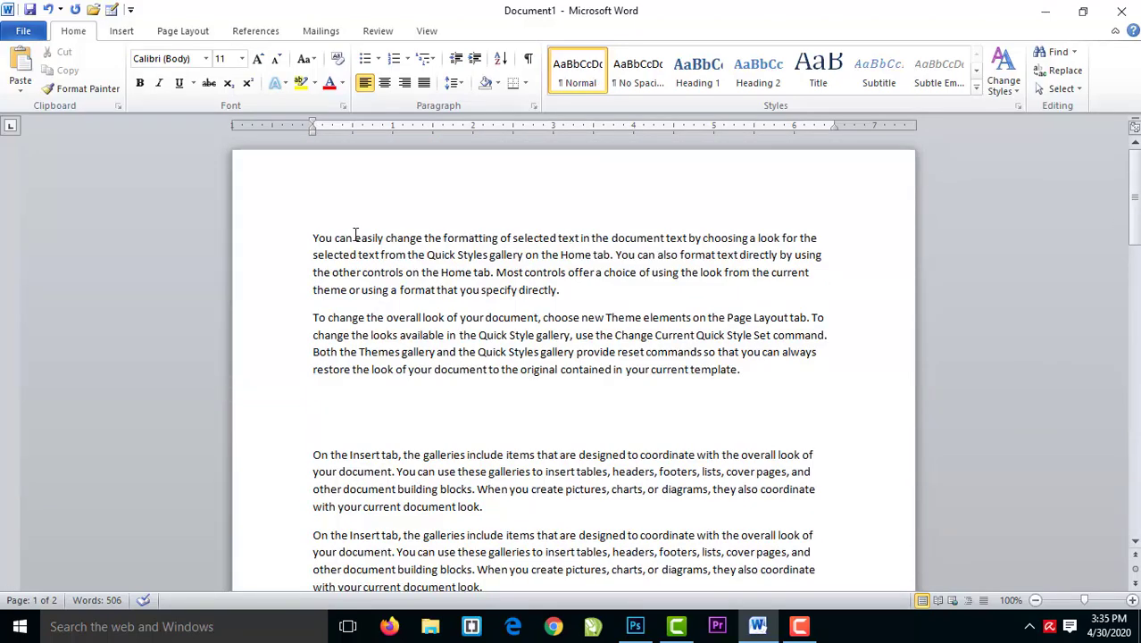
{"action": "left_click", "coordinate": [295, 234]}
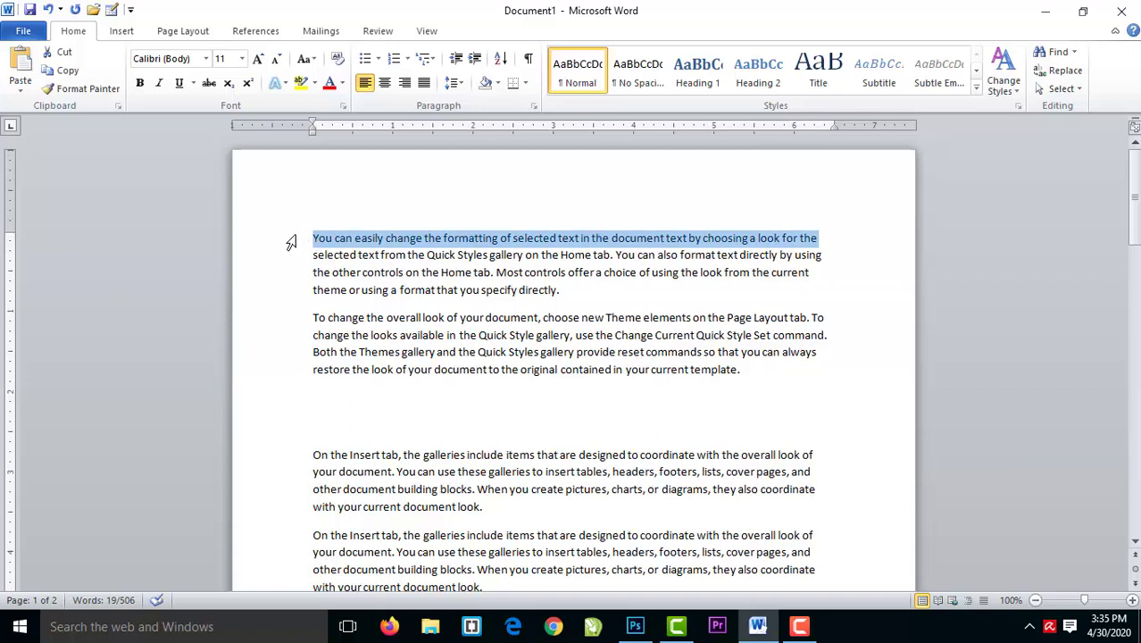
{"action": "left_click", "coordinate": [309, 241]}
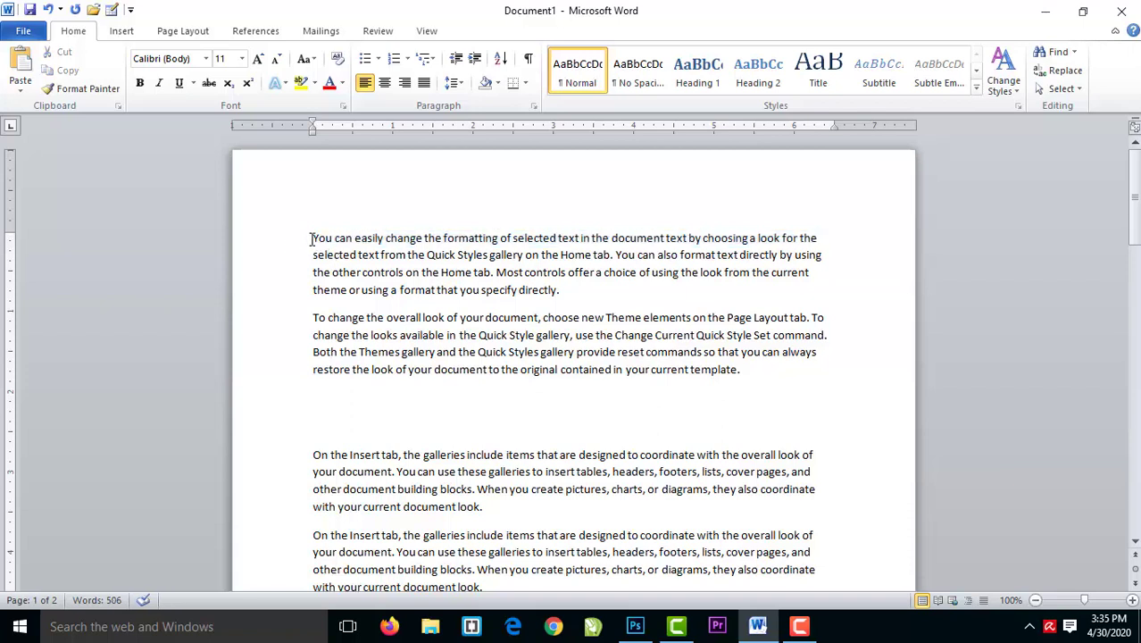
{"action": "left_click_drag", "start_coordinate": [310, 238], "coordinate": [593, 301]}
{"action": "key", "text": "ctrl+c"}
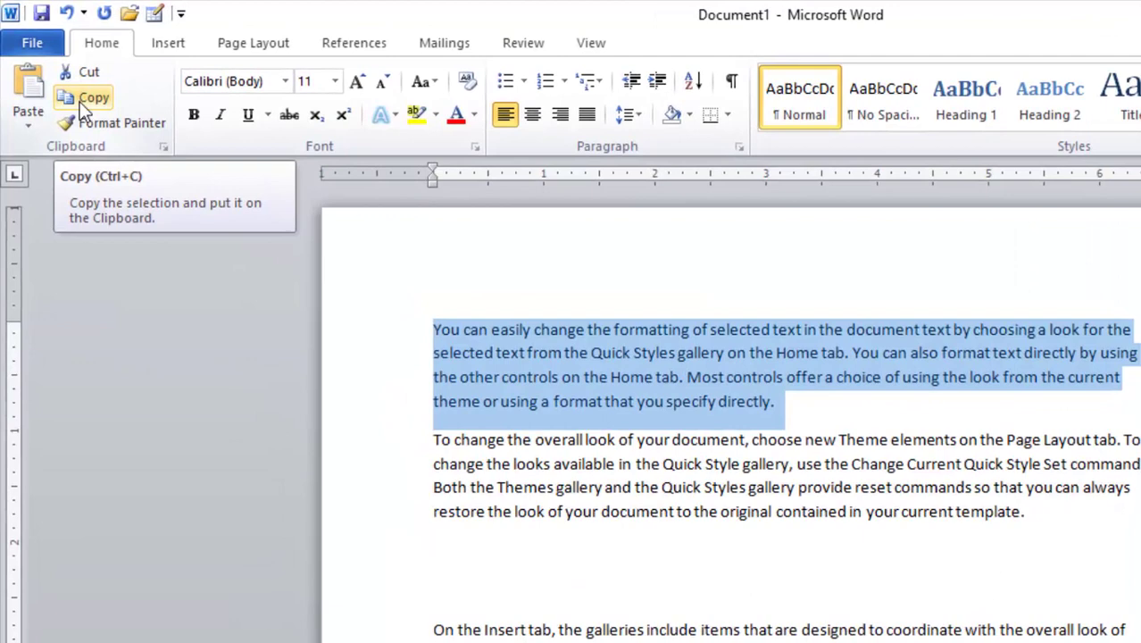
{"action": "left_click", "coordinate": [84, 106]}
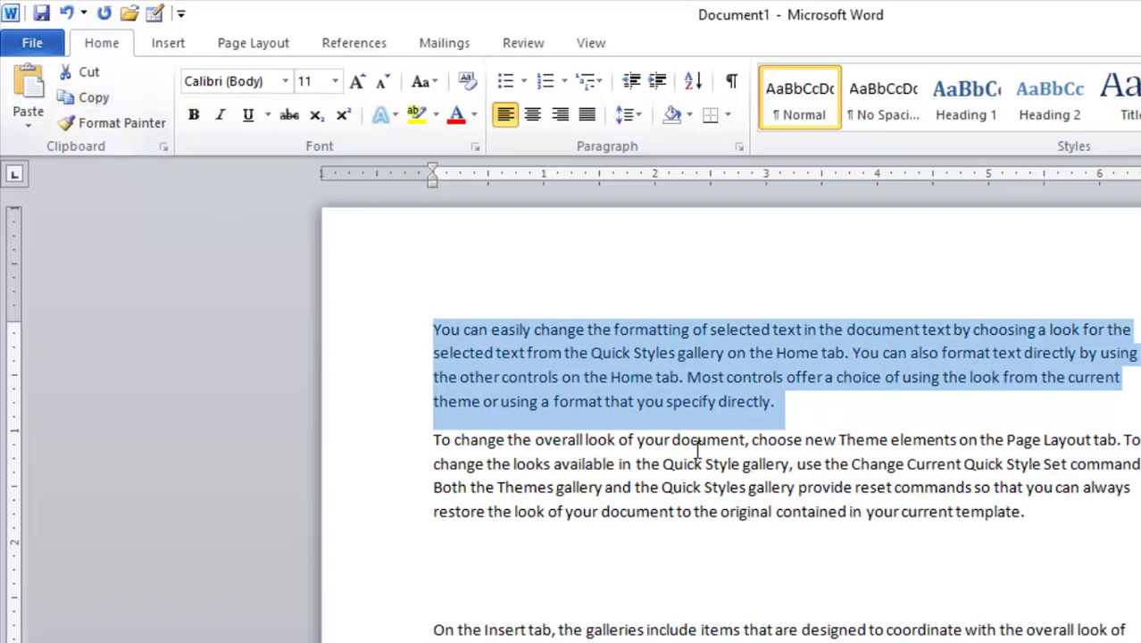
Step: Type 111111 on the empty line and paste two copies of the paragraph beneath it
{"action": "left_click", "coordinate": [444, 561]}
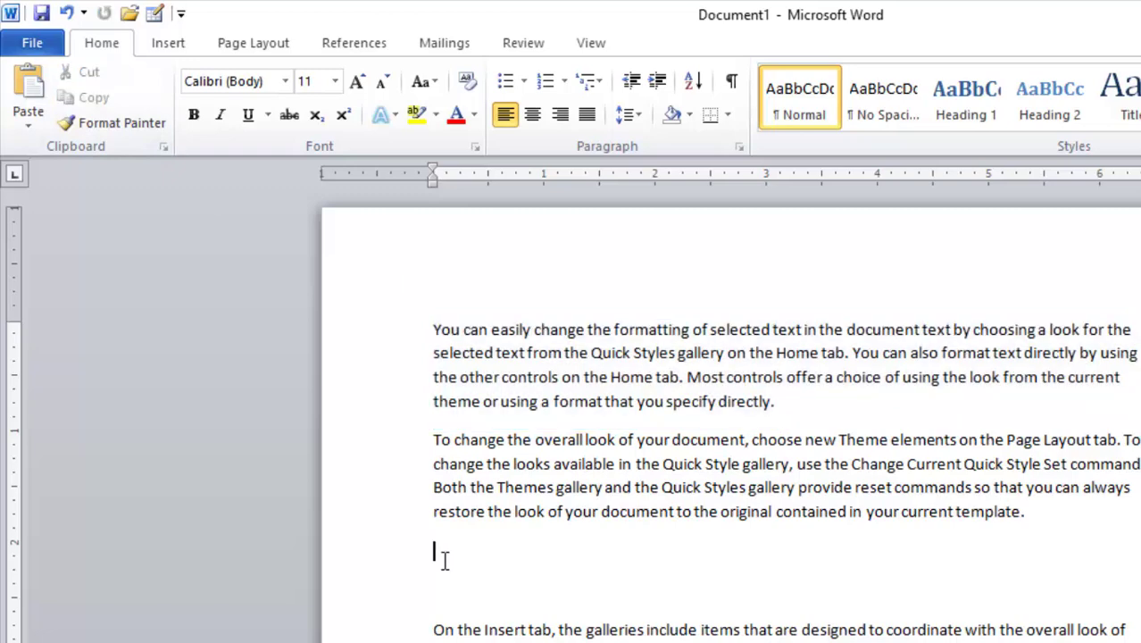
{"action": "type", "text": "11"}
{"action": "type", "text": "1111"}
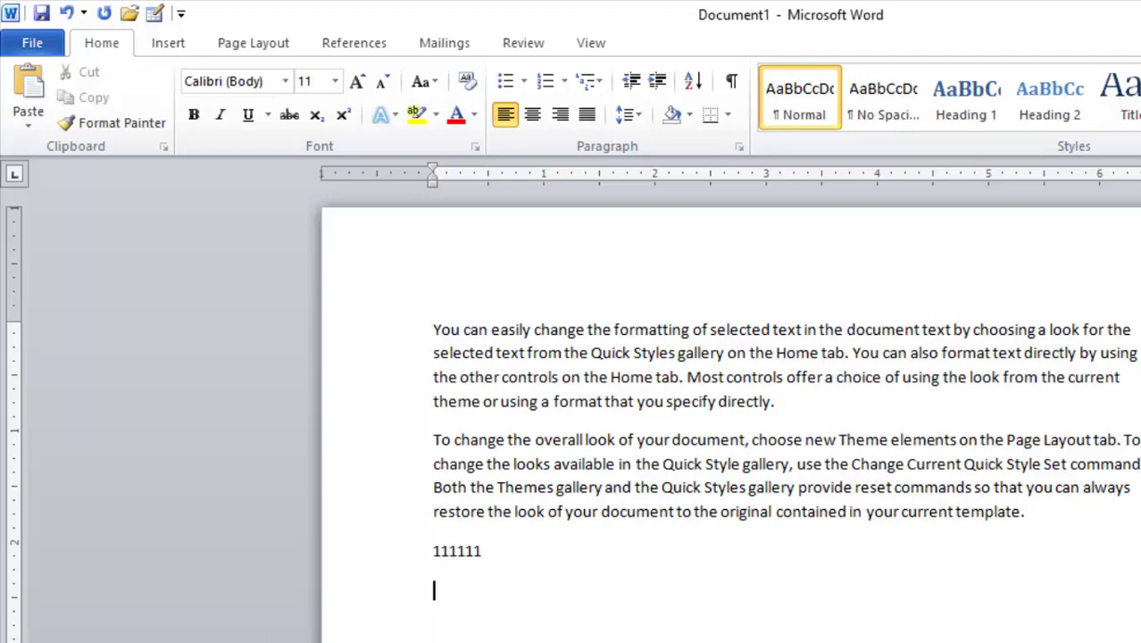
{"action": "key", "text": "ctrl+v"}
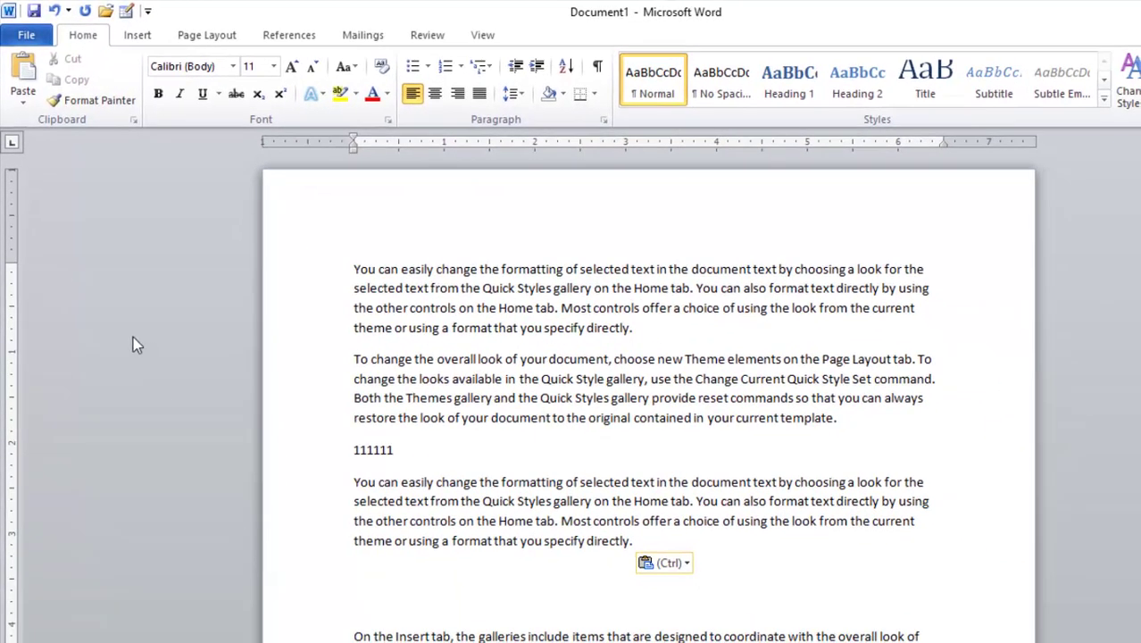
{"action": "left_click", "coordinate": [24, 83]}
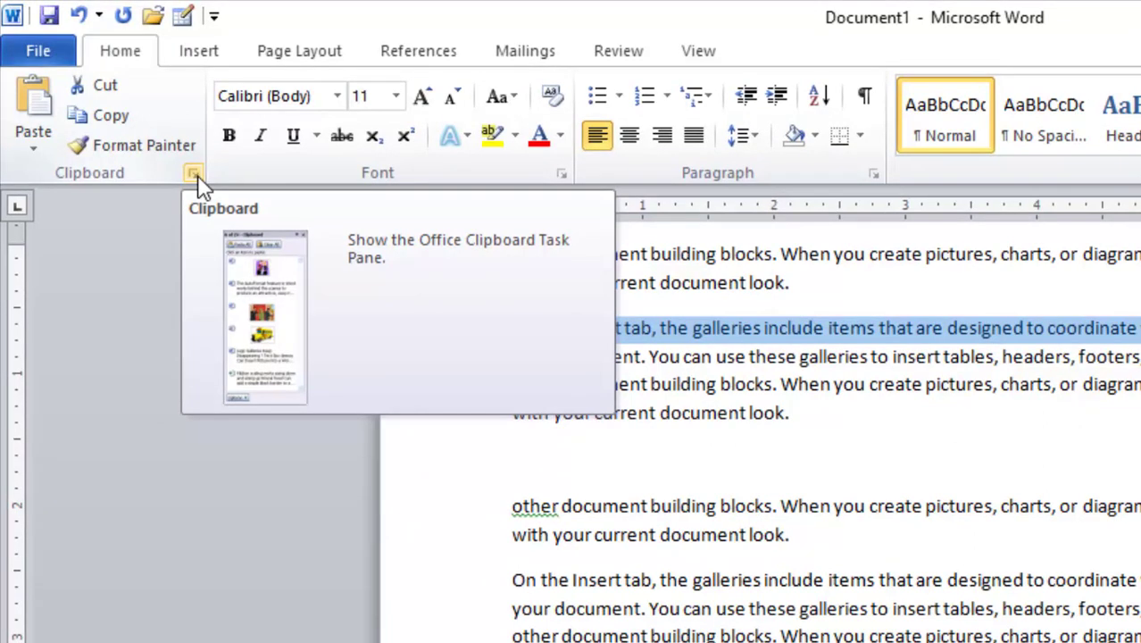
Step: Show the Office Clipboard task pane and clear all its stored items
{"action": "left_click", "coordinate": [195, 175]}
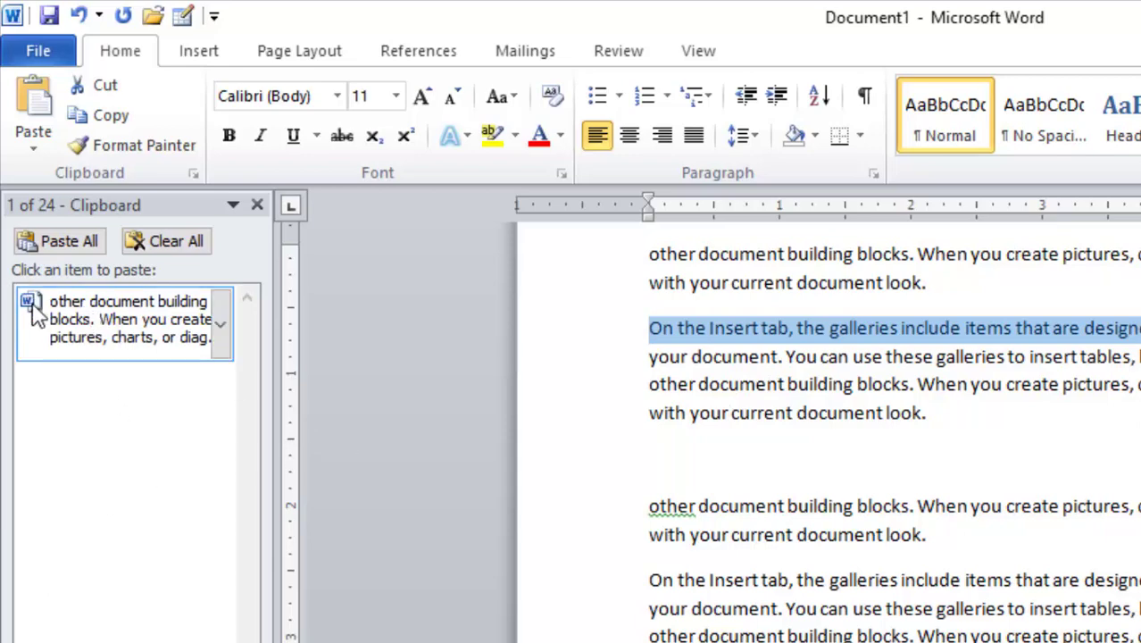
{"action": "left_click", "coordinate": [179, 246]}
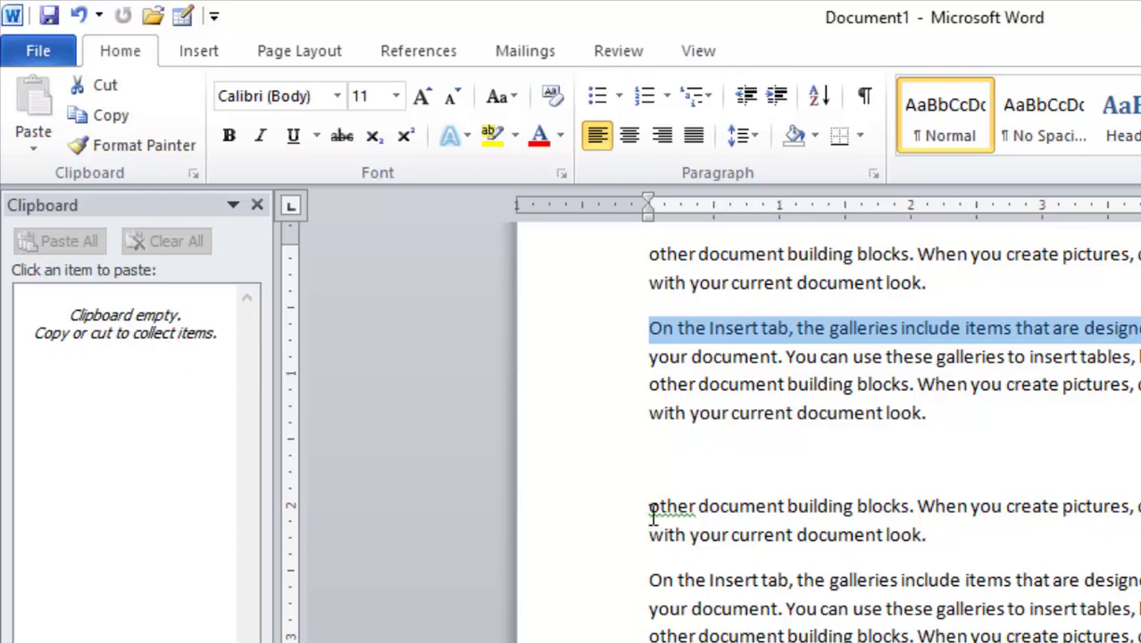
Step: Paste the 'other document building blocks' passage three times at the end, then copy the last paragraph
{"action": "left_click_drag", "start_coordinate": [650, 505], "coordinate": [661, 639]}
{"action": "key", "text": "ctrl+c"}
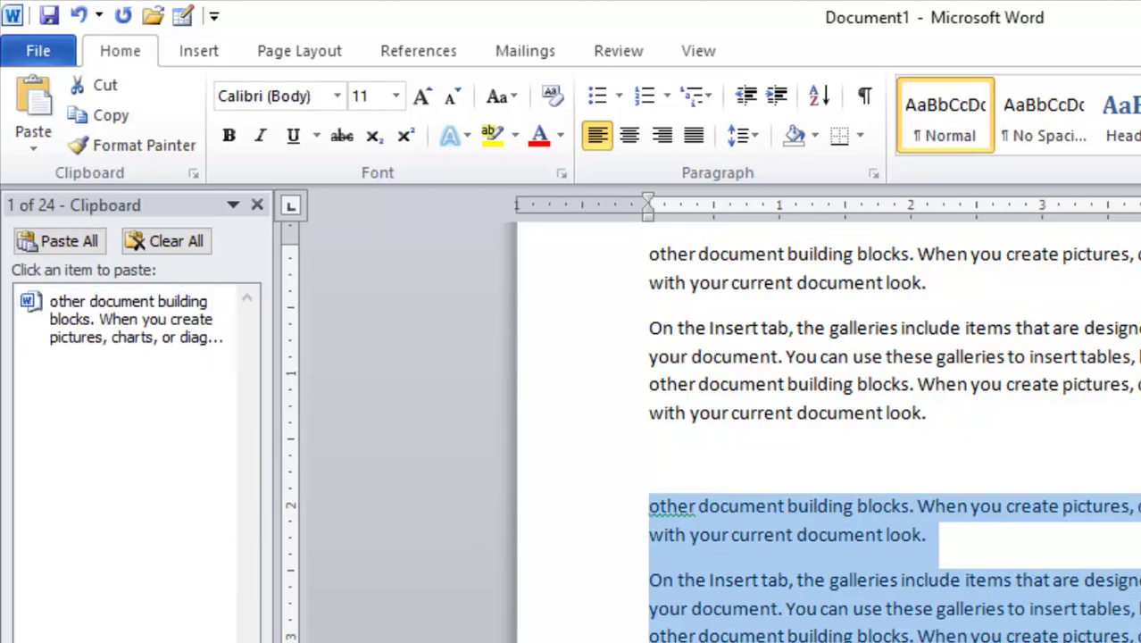
{"action": "left_click", "coordinate": [587, 534]}
{"action": "key", "text": "ctrl+v"}
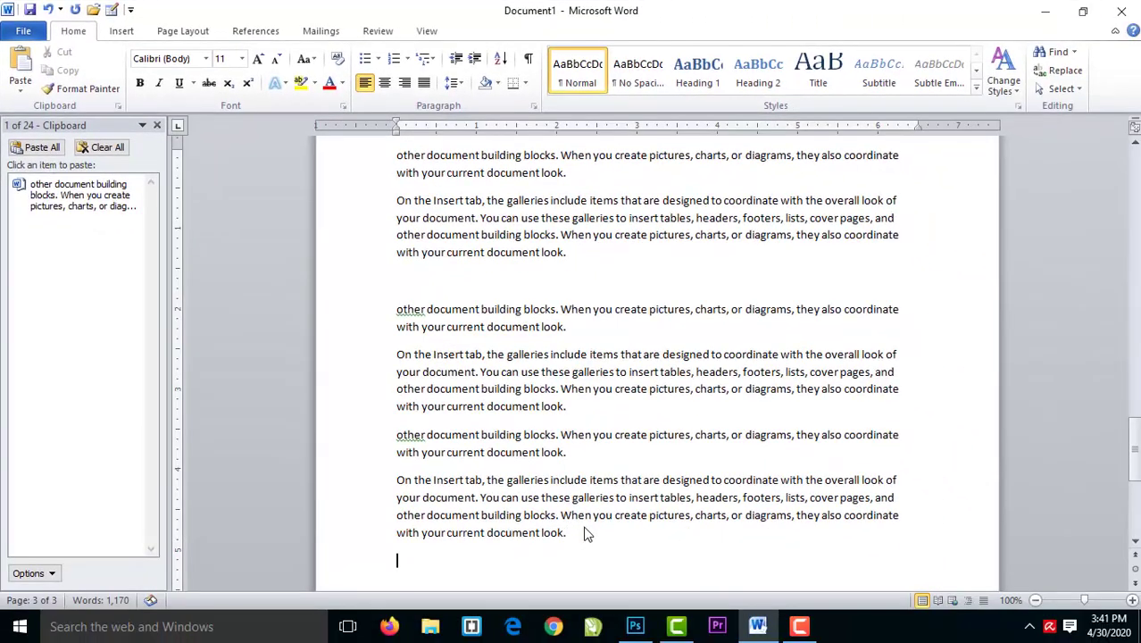
{"action": "key", "text": "ctrl+v"}
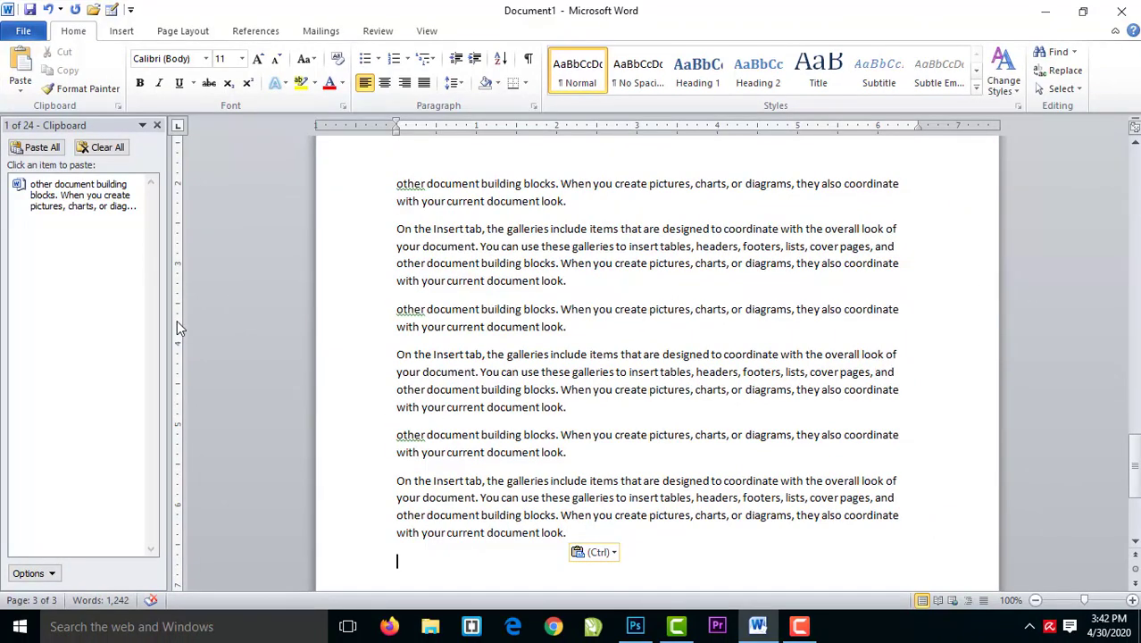
{"action": "key", "text": "ctrl+v"}
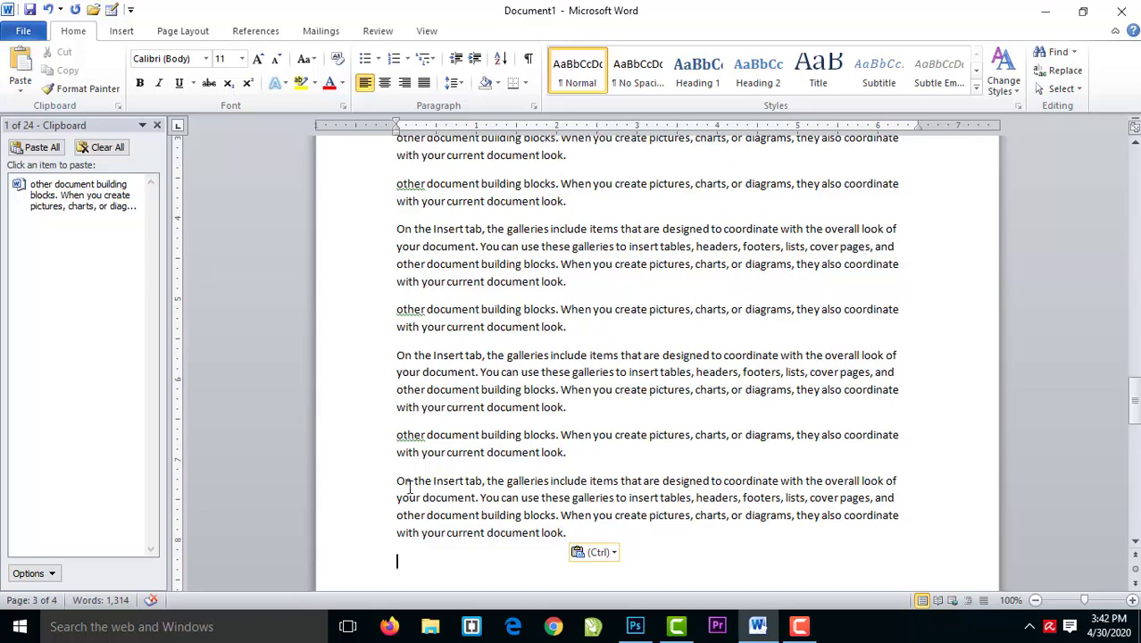
{"action": "left_click_drag", "start_coordinate": [398, 482], "coordinate": [566, 549]}
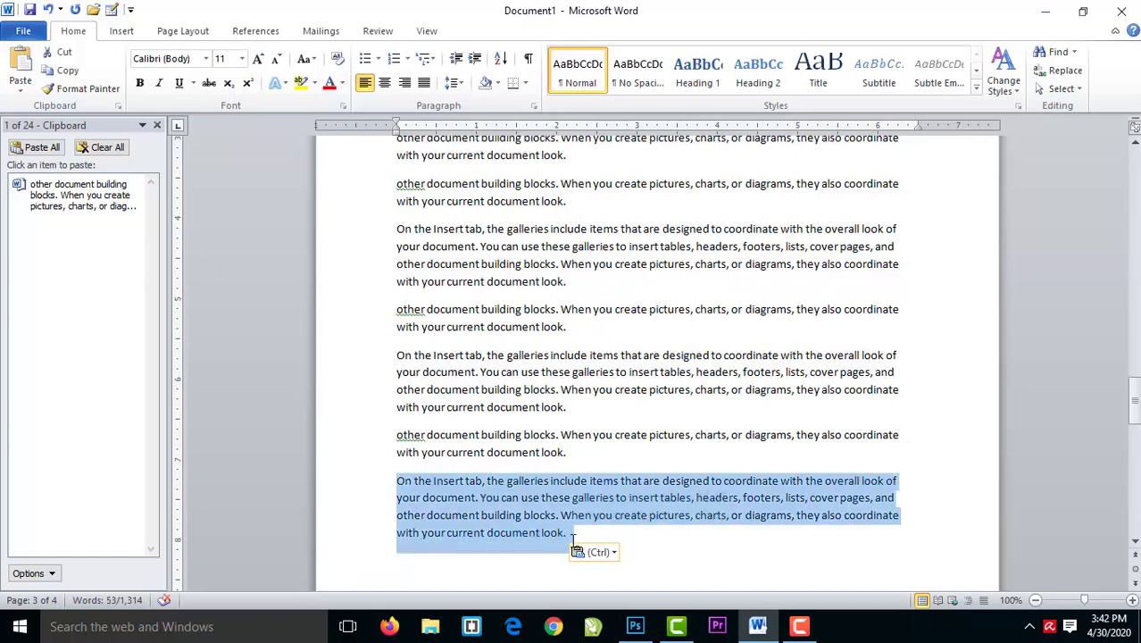
{"action": "key", "text": "ctrl+c"}
Step: Paste at the end, then insert the Insert-tab item twice and the building-blocks item from the Clipboard pane
{"action": "left_click", "coordinate": [573, 539]}
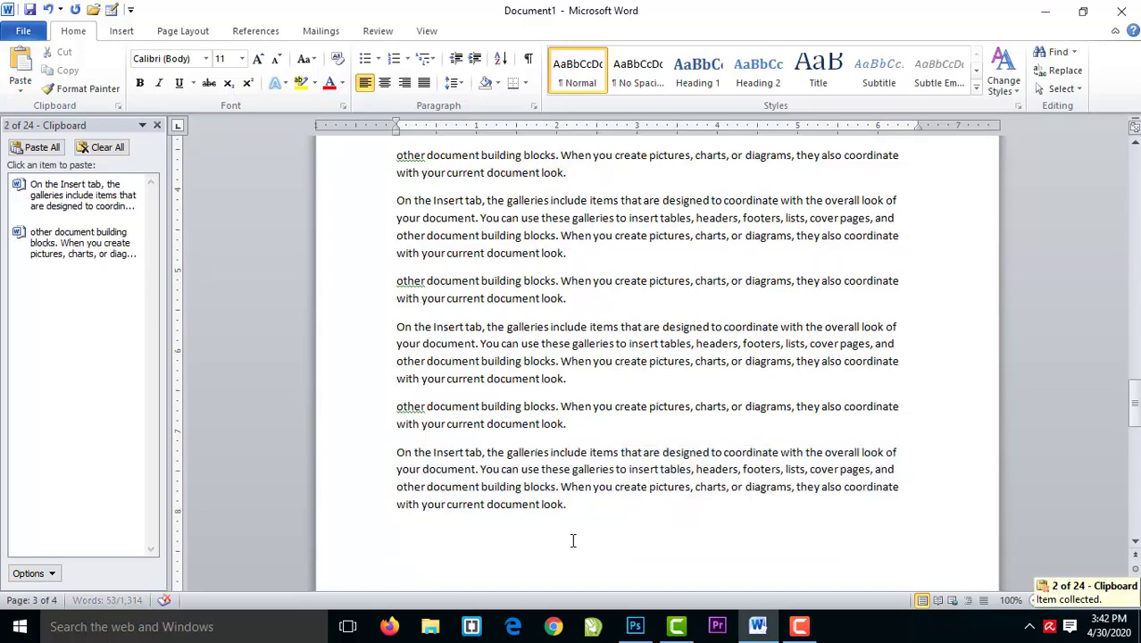
{"action": "key", "text": "ctrl+v"}
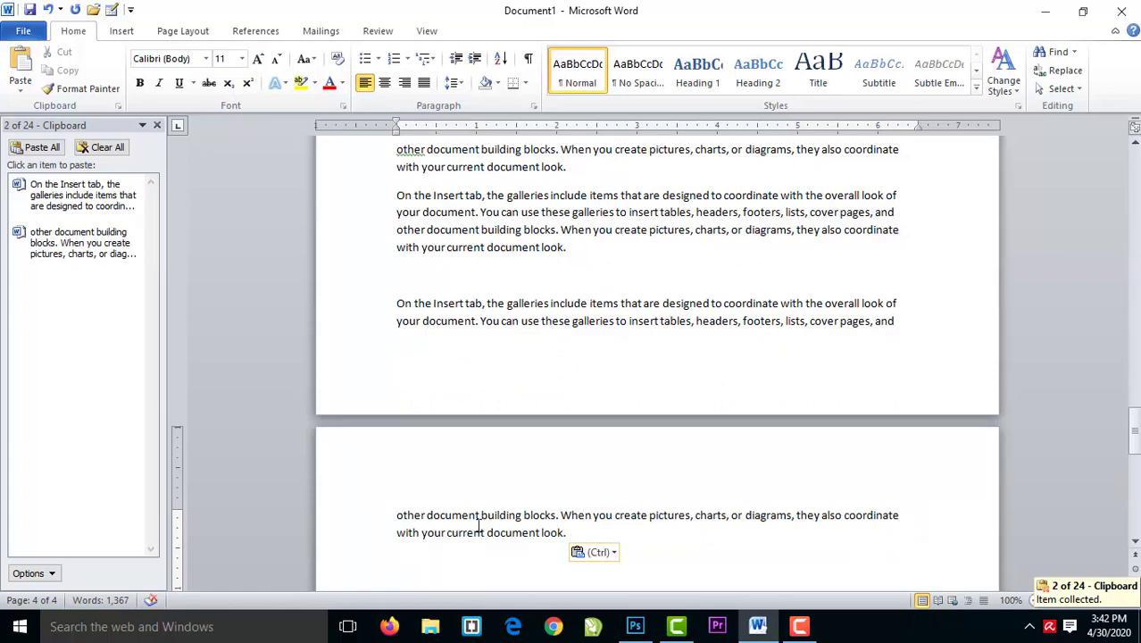
{"action": "left_click", "coordinate": [134, 199]}
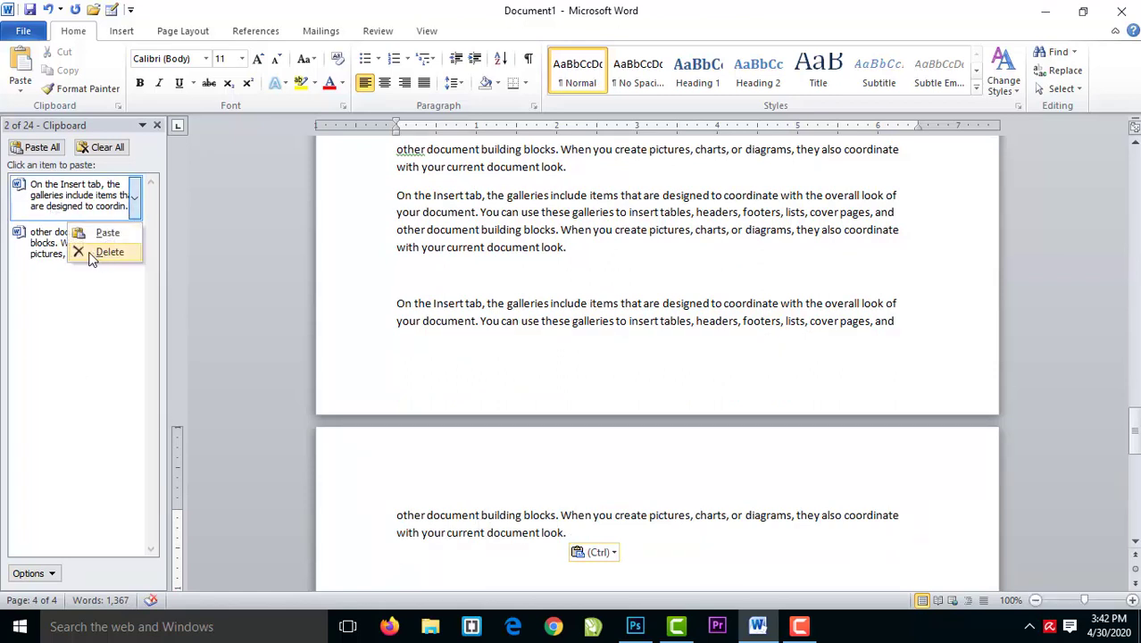
{"action": "left_click", "coordinate": [103, 234]}
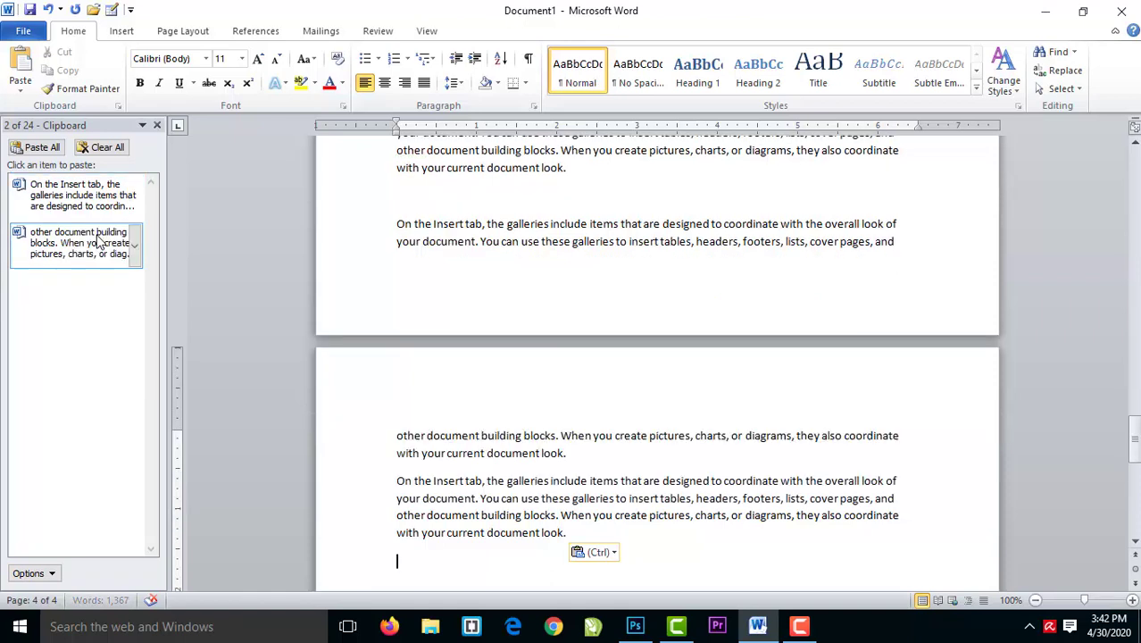
{"action": "left_click", "coordinate": [134, 203]}
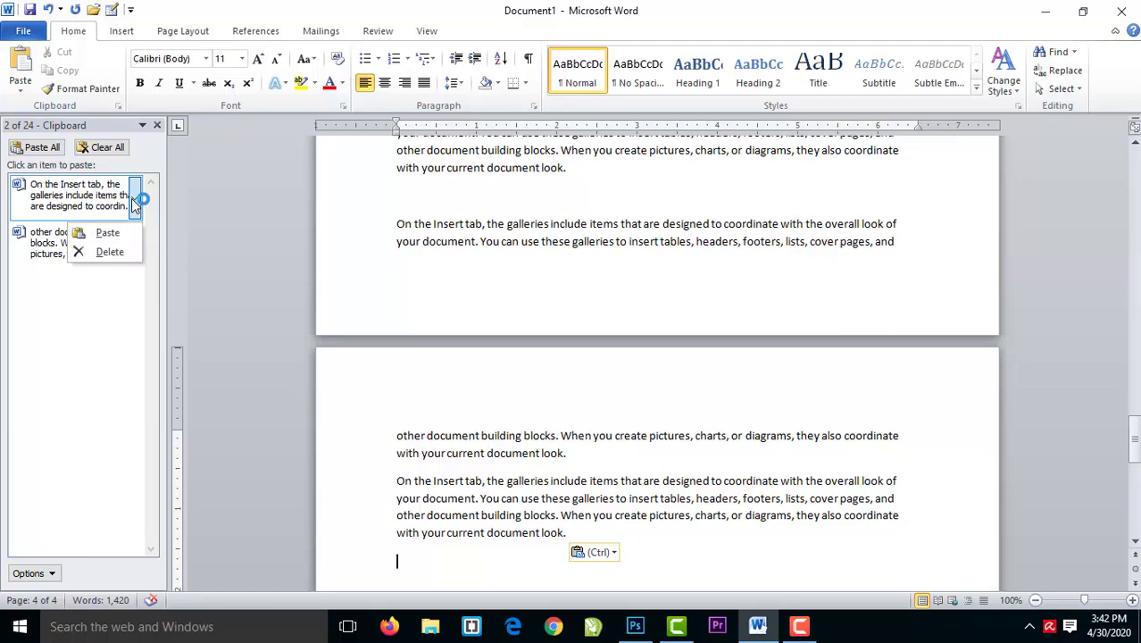
{"action": "left_click", "coordinate": [100, 233]}
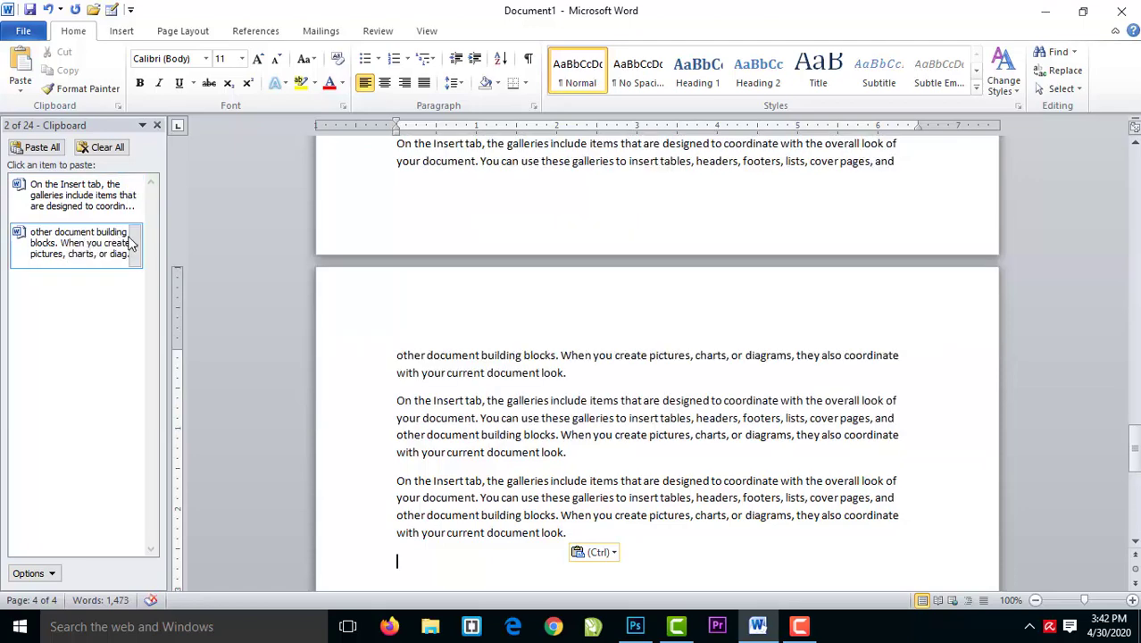
{"action": "left_click", "coordinate": [135, 247]}
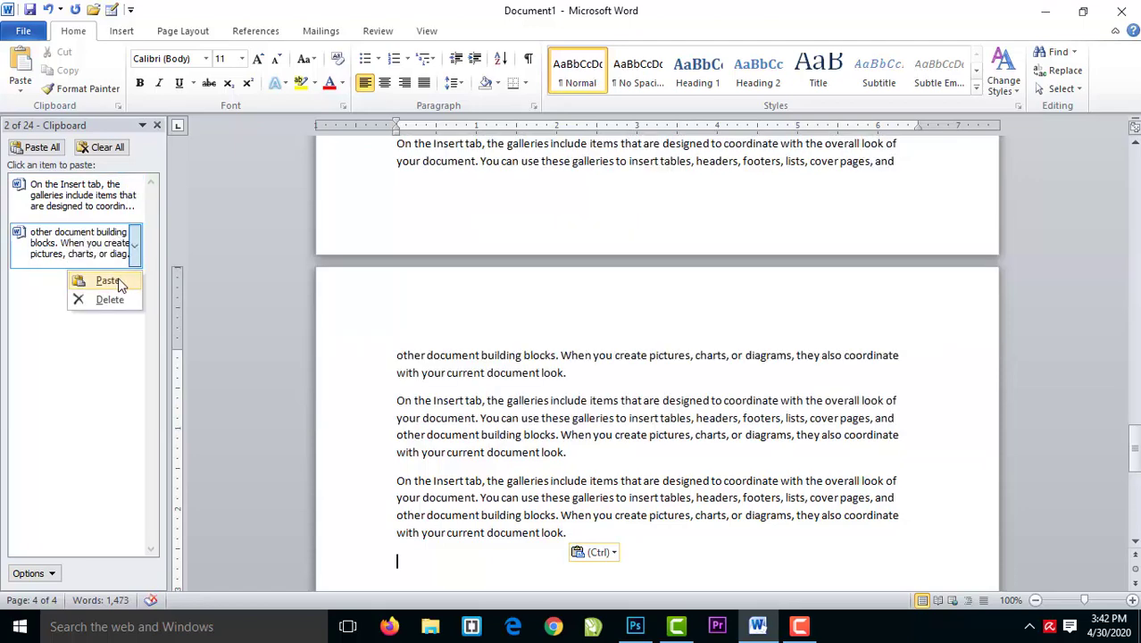
{"action": "left_click", "coordinate": [116, 280]}
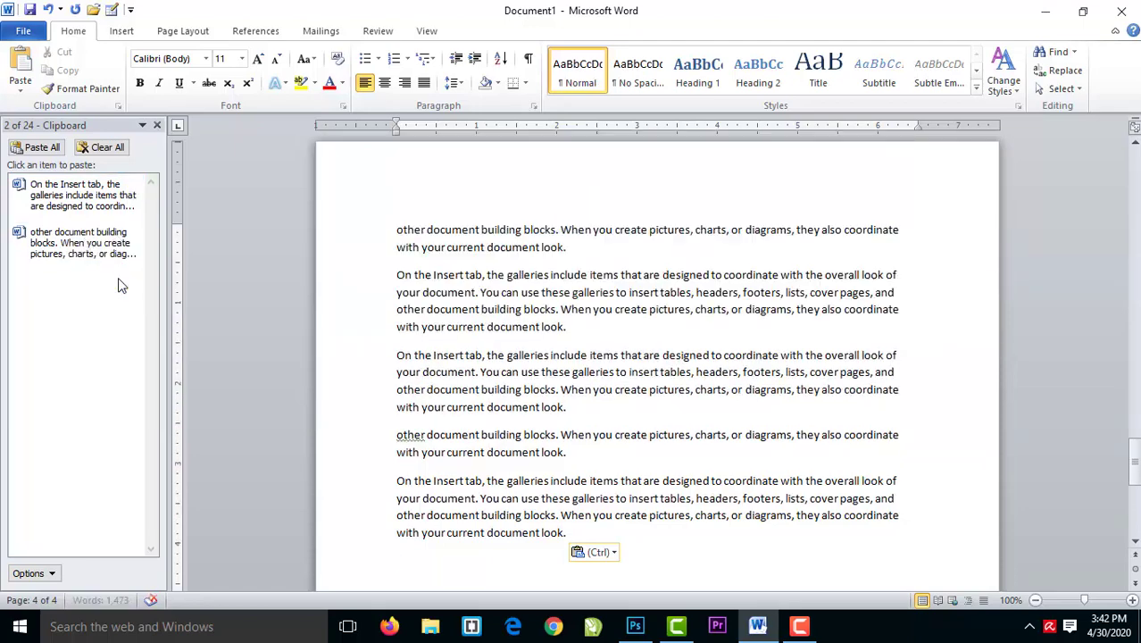
Step: Delete both items from the Office Clipboard, one at a time
{"action": "left_click", "coordinate": [135, 198]}
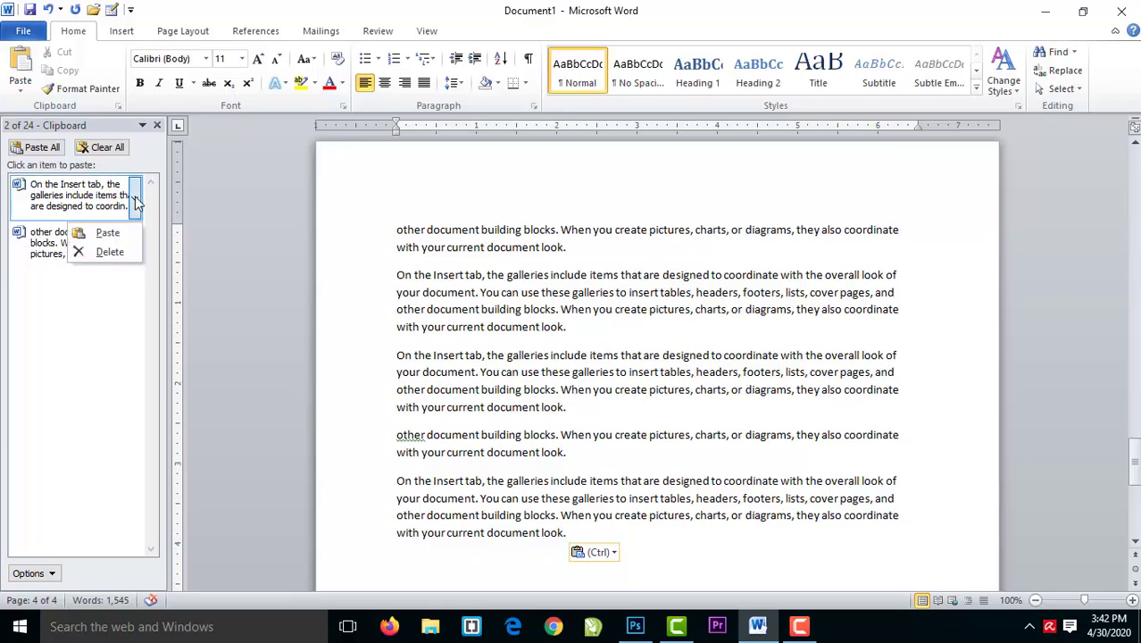
{"action": "left_click", "coordinate": [109, 252]}
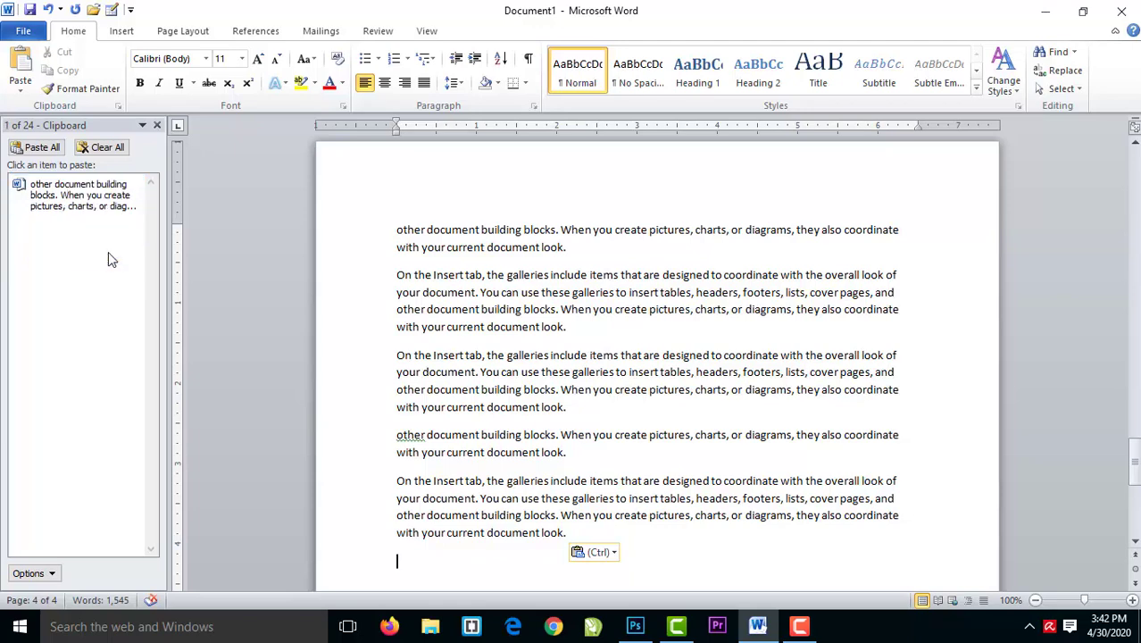
{"action": "left_click", "coordinate": [135, 198]}
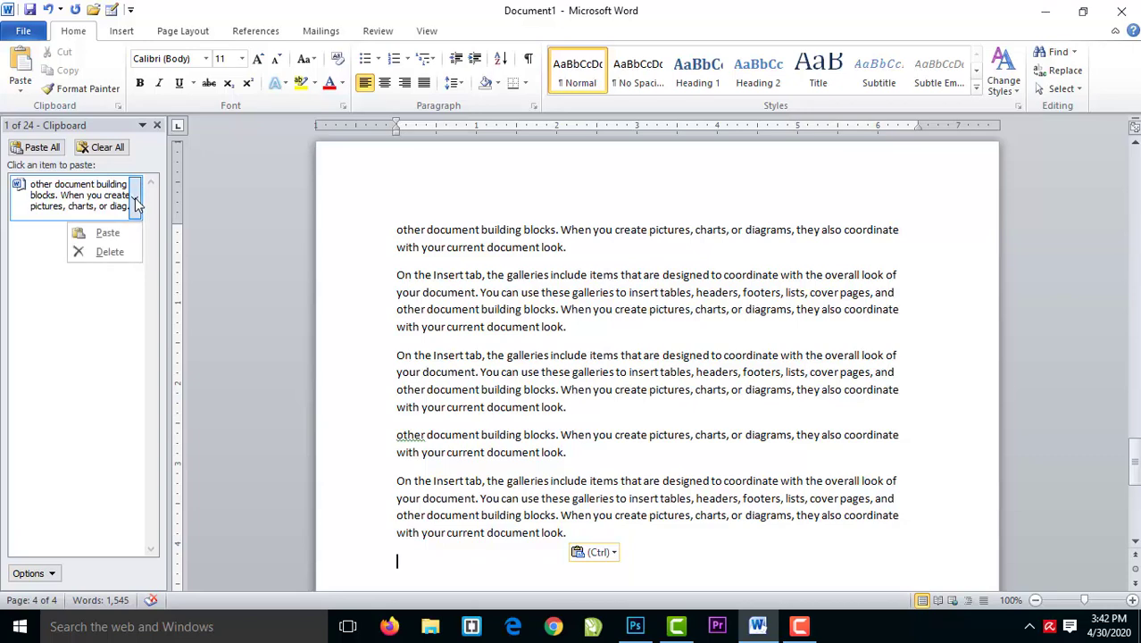
{"action": "left_click", "coordinate": [109, 252]}
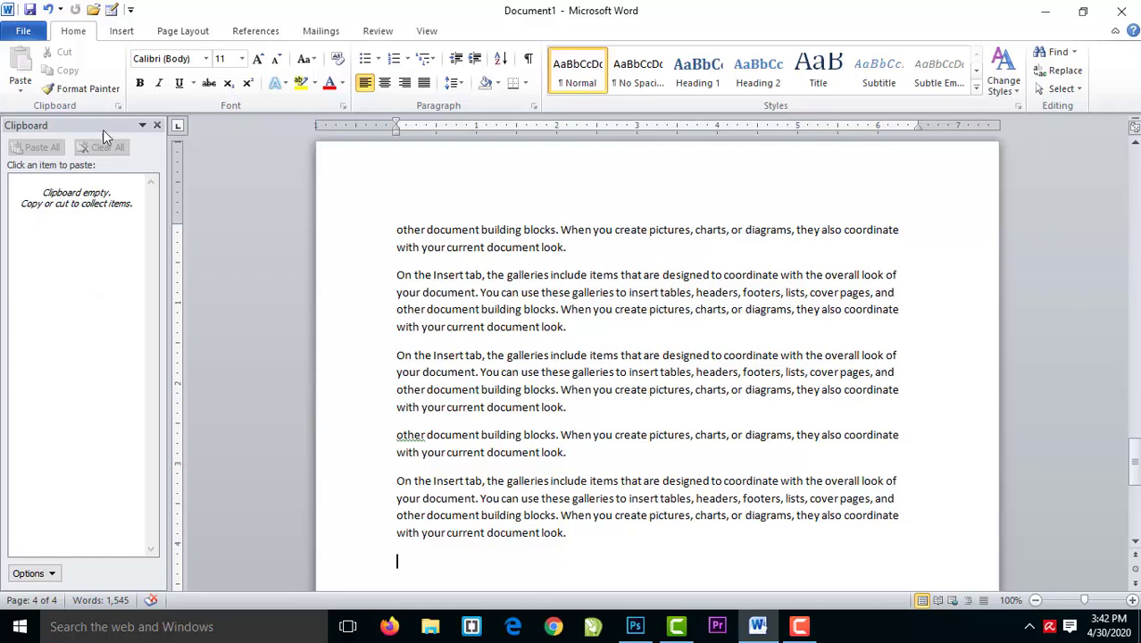
{"action": "left_click", "coordinate": [142, 126]}
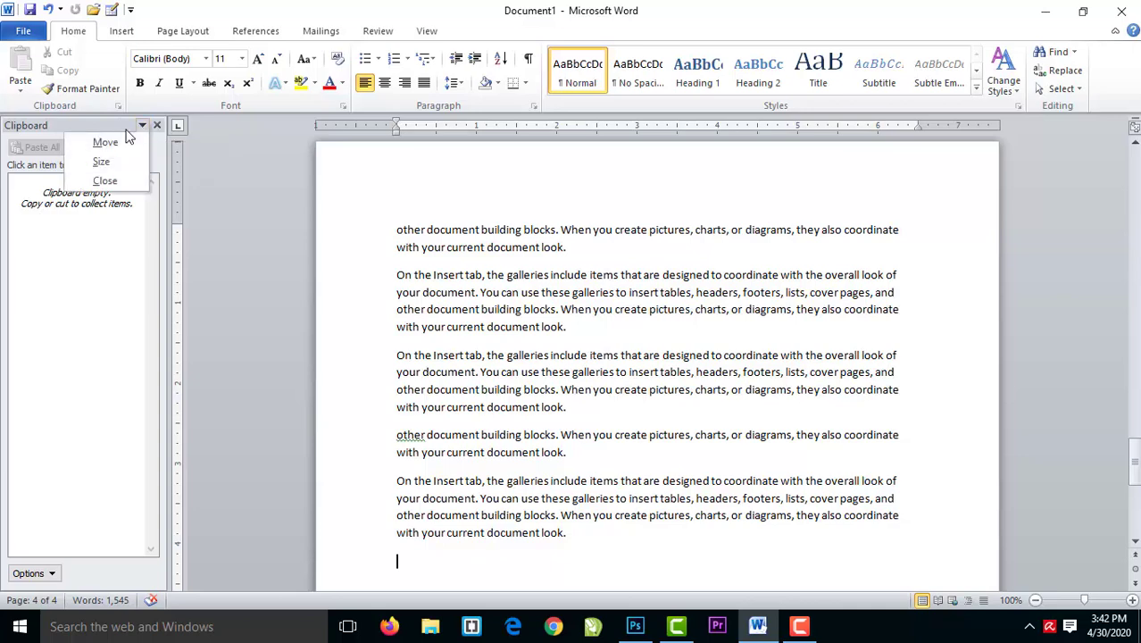
{"action": "left_click", "coordinate": [105, 143]}
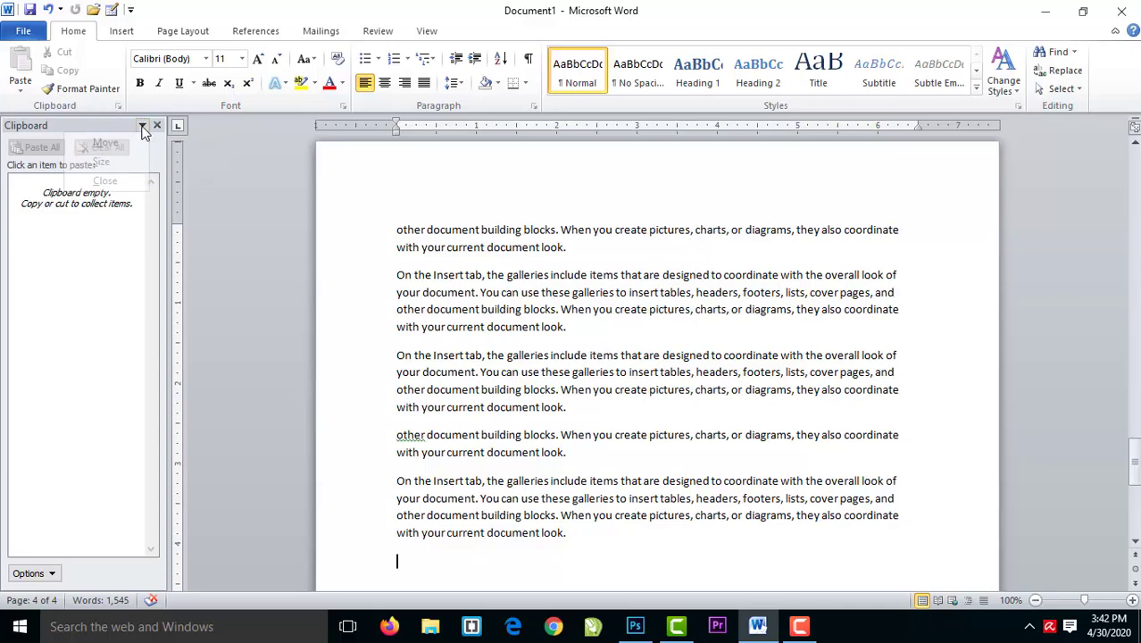
{"action": "left_click", "coordinate": [142, 126]}
{"action": "left_click", "coordinate": [100, 180]}
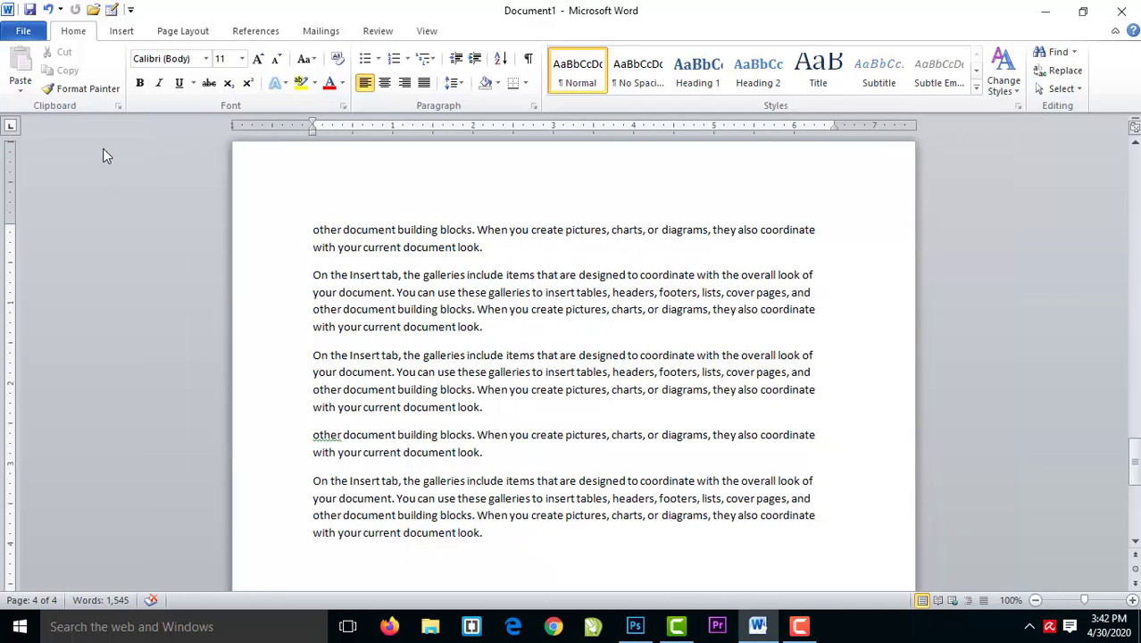
{"action": "left_click", "coordinate": [118, 106]}
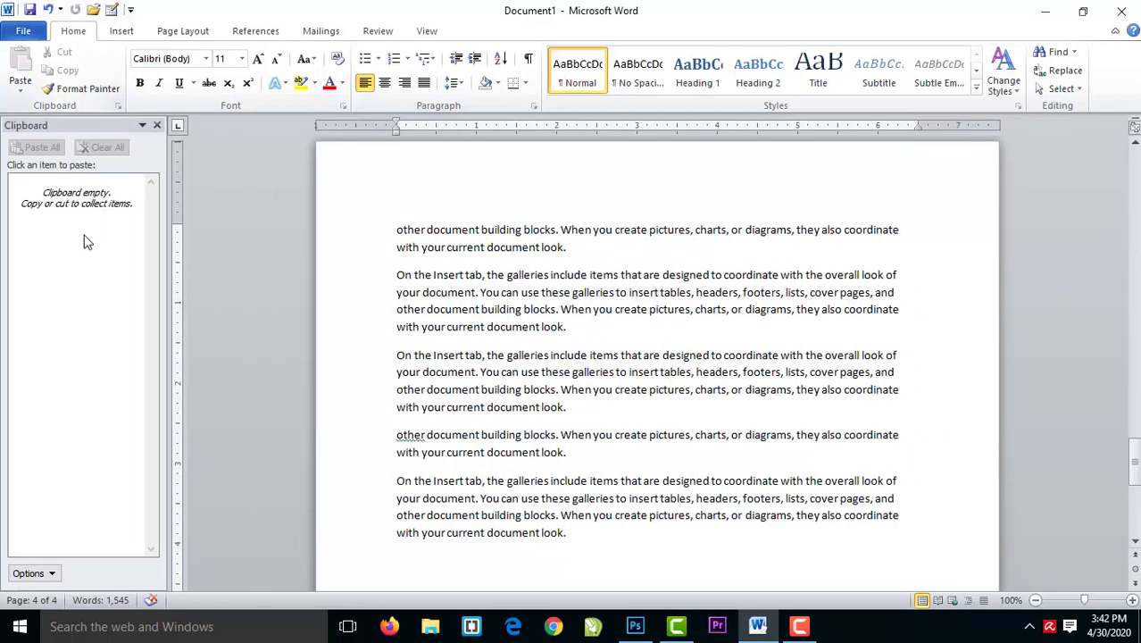
{"action": "left_click", "coordinate": [155, 127]}
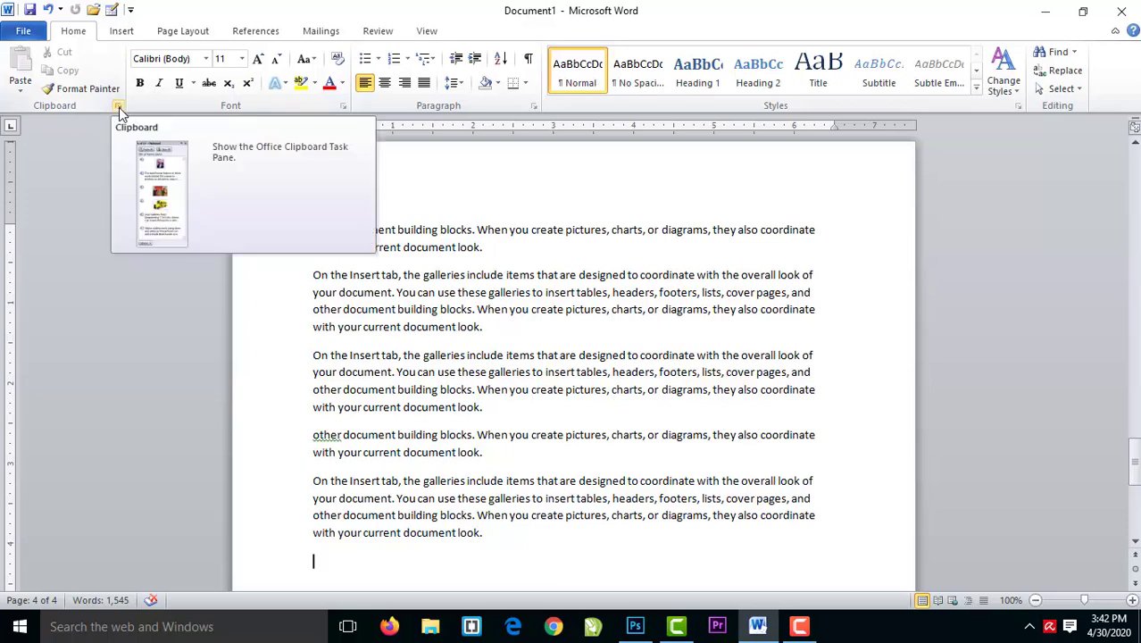
{"action": "left_click", "coordinate": [119, 107]}
{"action": "key", "text": "shift+End"}
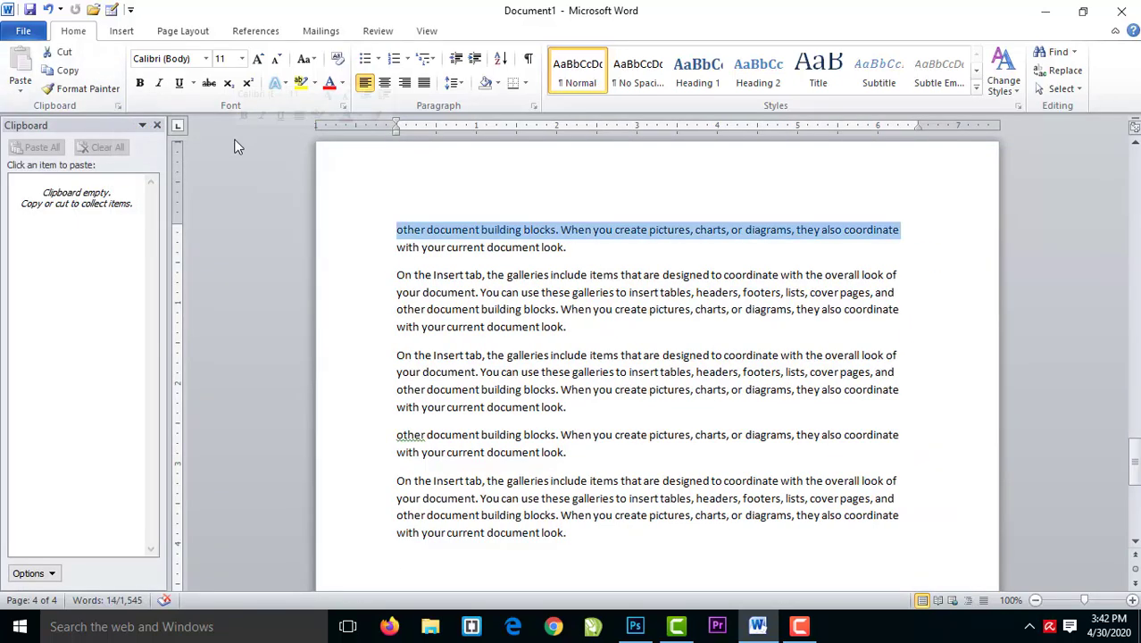